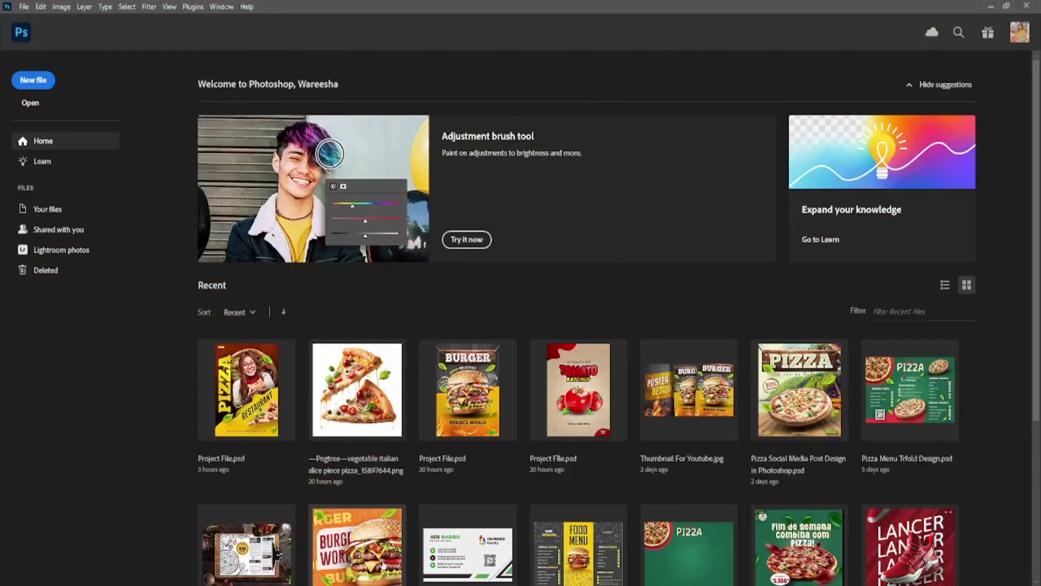
Create a new A4 document, 210 x 297 mm at 300 ppi, named "Poster Design"
{"action": "left_click", "coordinate": [43, 81]}
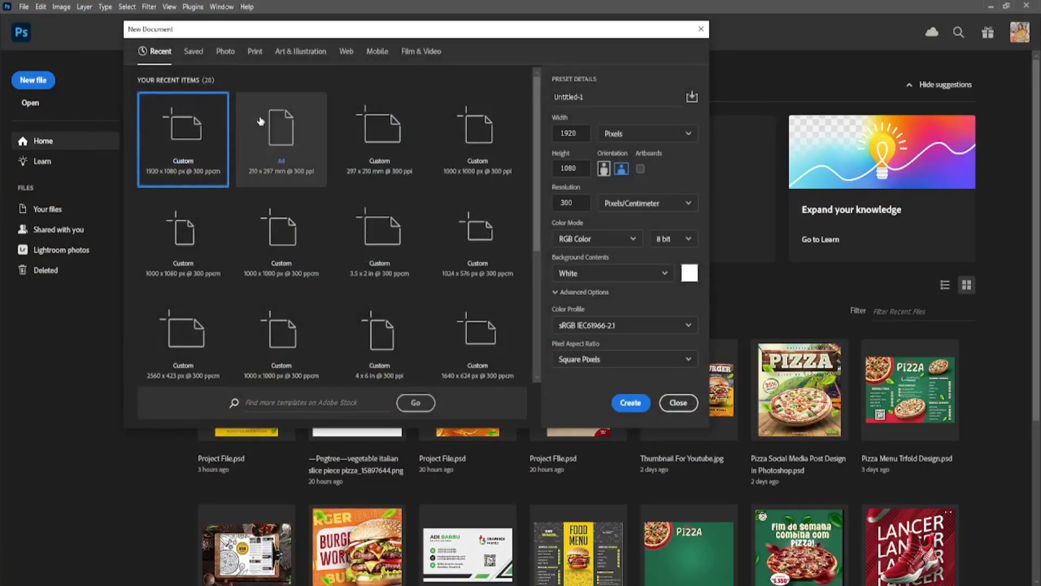
{"action": "left_click", "coordinate": [281, 133]}
{"action": "left_click_drag", "start_coordinate": [583, 96], "coordinate": [529, 115]}
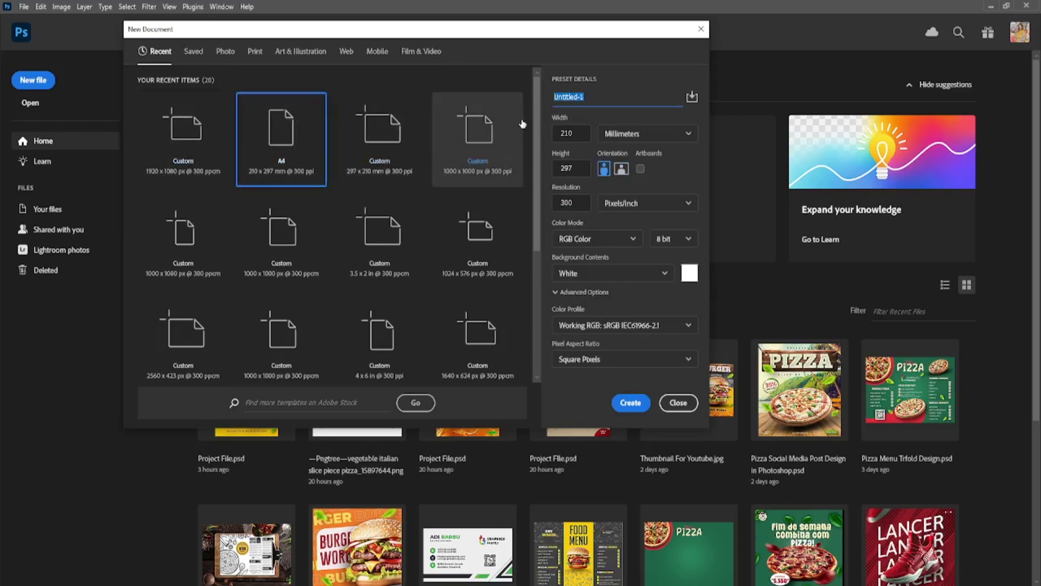
{"action": "type", "text": "Poster Design"}
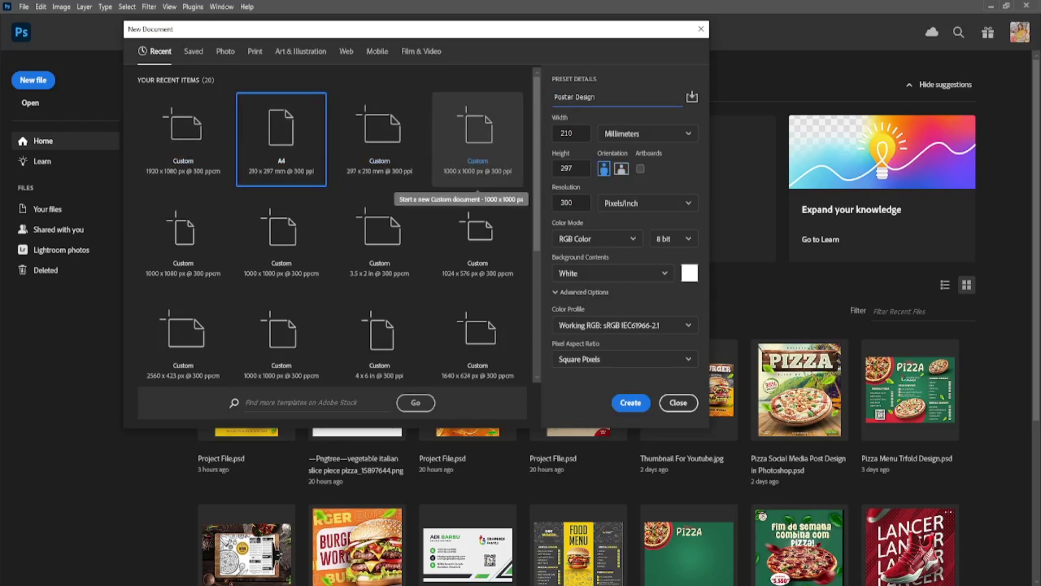
{"action": "left_click", "coordinate": [630, 403]}
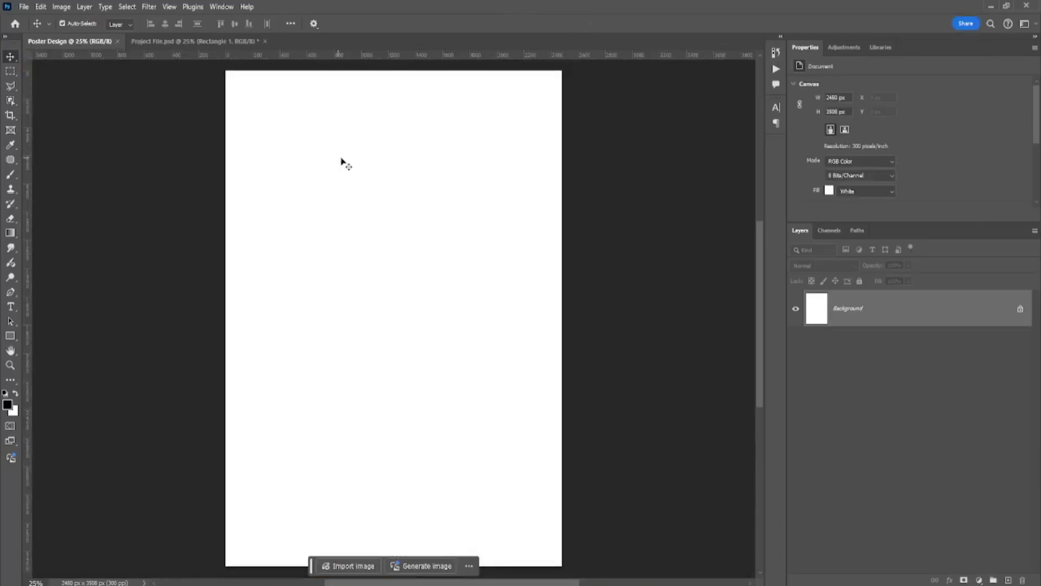
Draw a rectangle of about 2536 x 3558 px covering the whole canvas and fill it with color #fcff00
{"action": "left_click", "coordinate": [16, 336]}
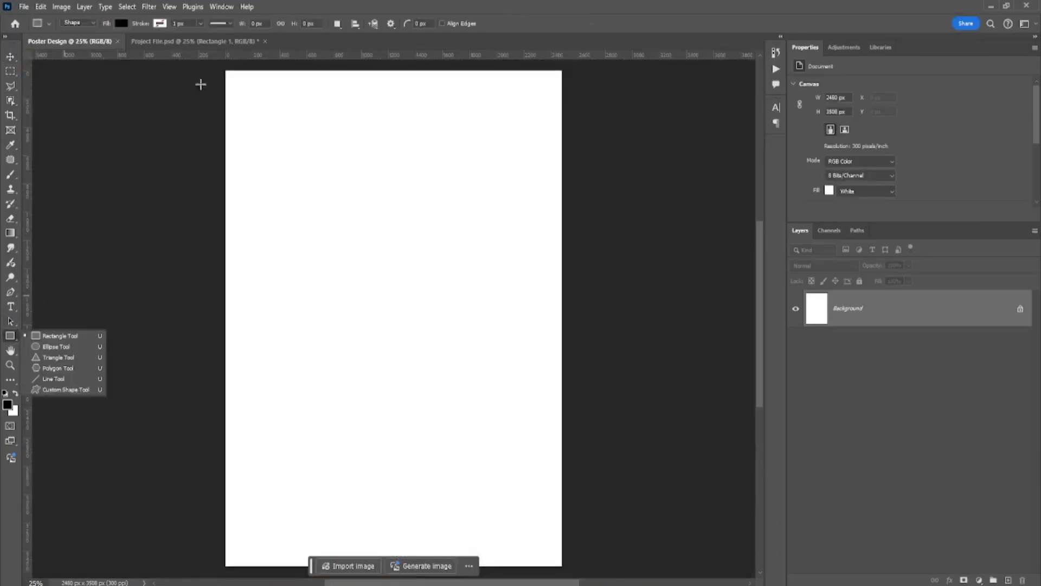
{"action": "left_click_drag", "start_coordinate": [223, 67], "coordinate": [567, 569]}
{"action": "double_click", "coordinate": [819, 305]}
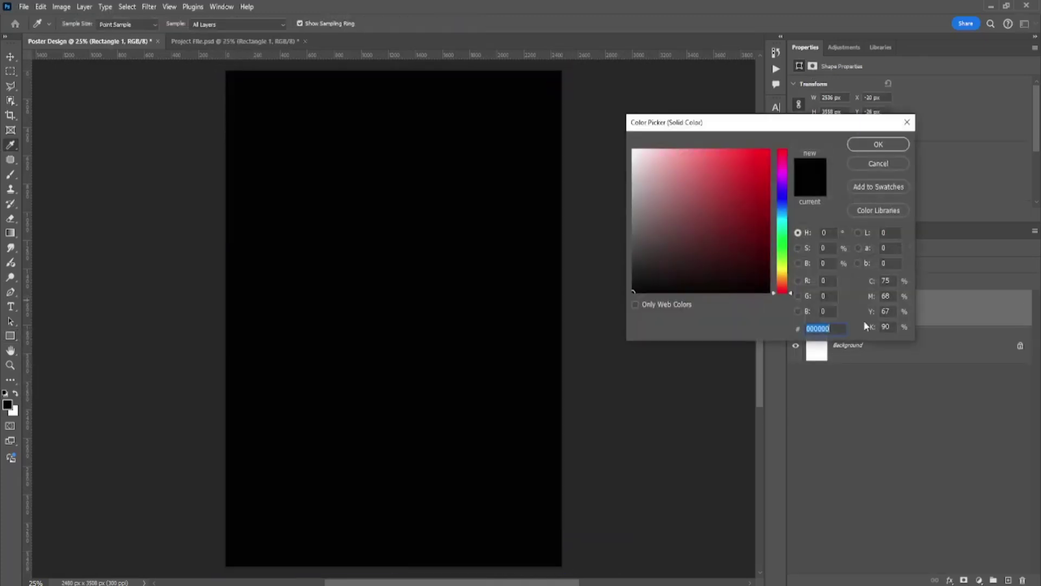
{"action": "type", "text": "fcff00"}
{"action": "left_click", "coordinate": [879, 146]}
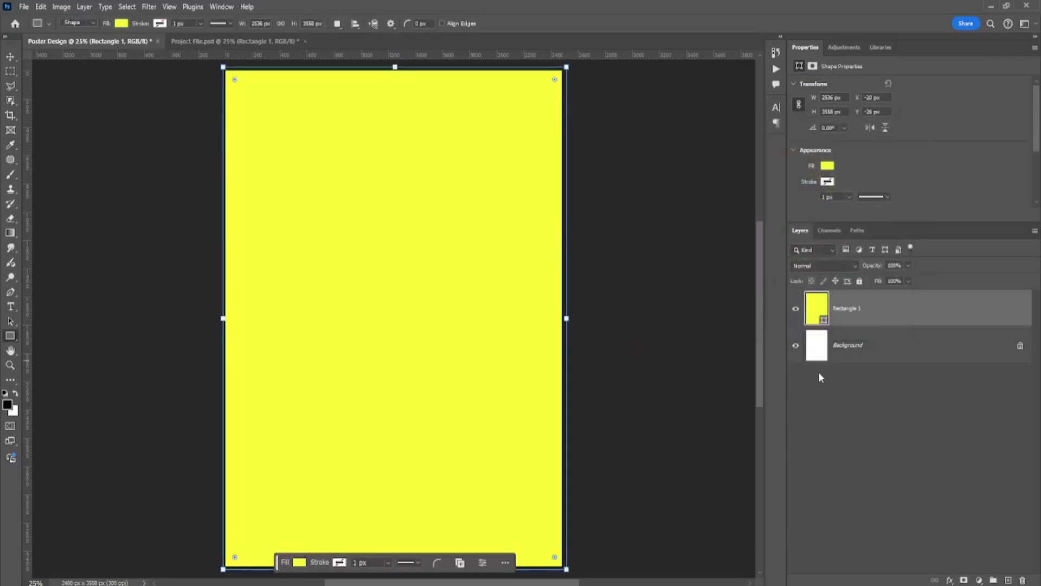
Delete the white locked layer and rename the yellow rectangle layer "Background"
{"action": "left_click", "coordinate": [855, 360]}
{"action": "key", "text": "Delete"}
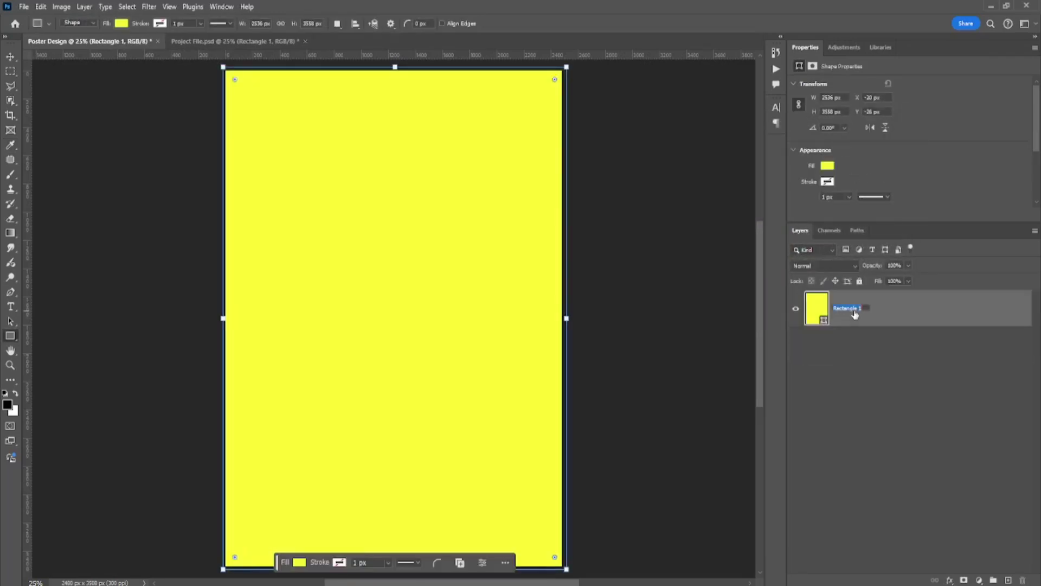
{"action": "type", "text": "Background"}
{"action": "key", "text": "Return"}
{"action": "left_click", "coordinate": [16, 61]}
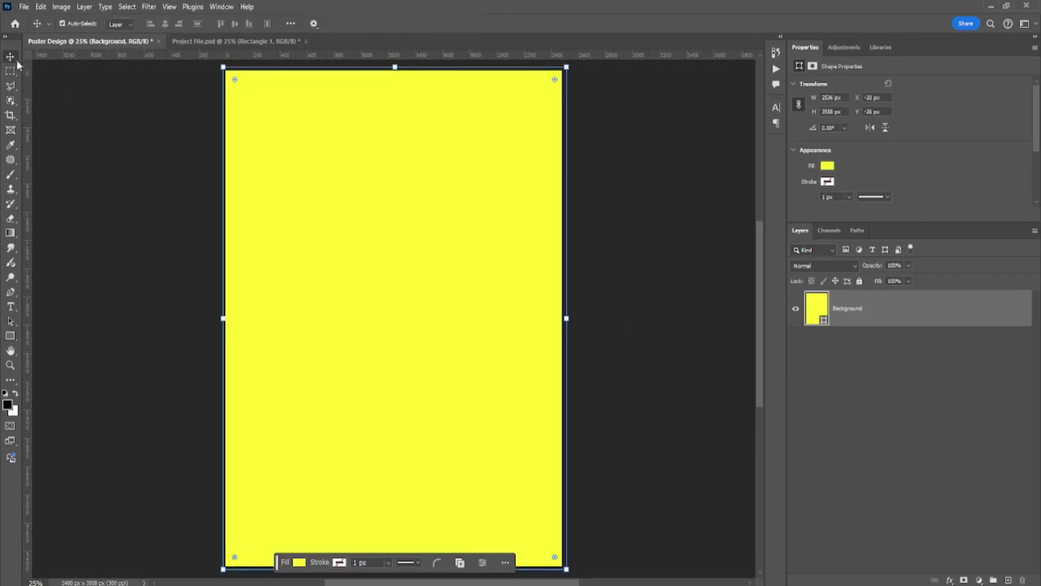
{"action": "left_click", "coordinate": [134, 133]}
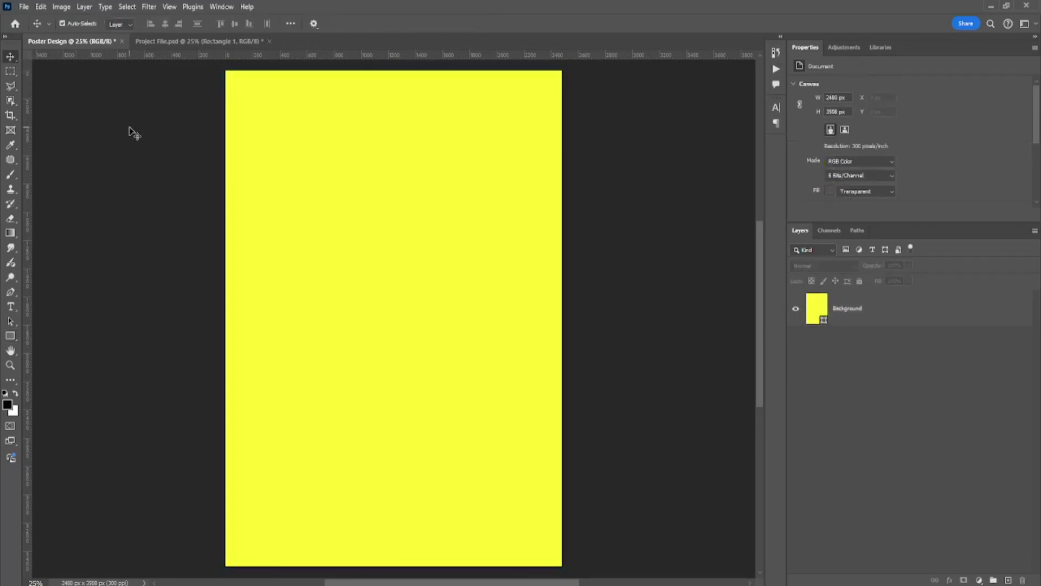
{"action": "left_click", "coordinate": [22, 7]}
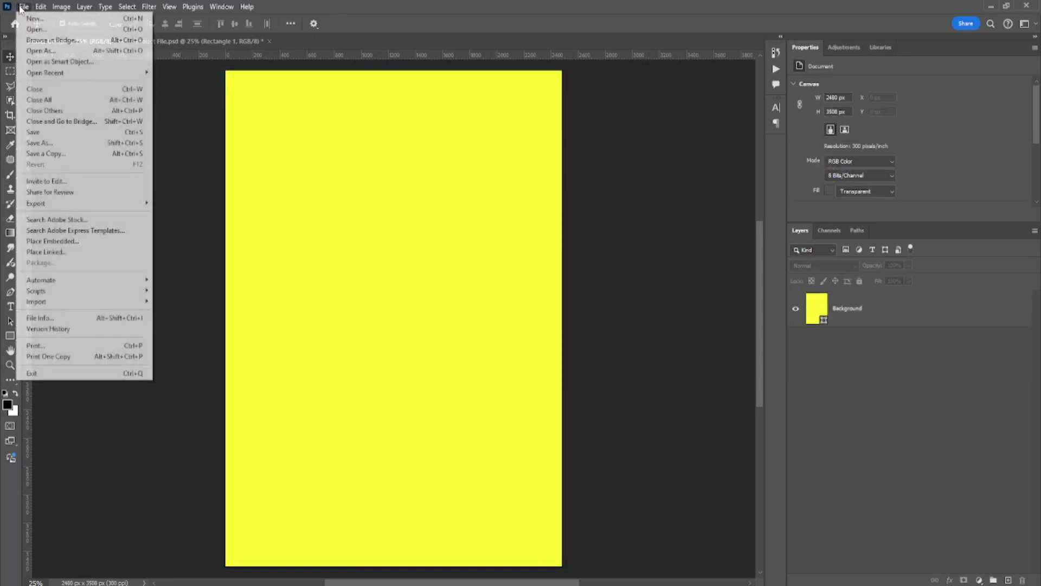
{"action": "left_click", "coordinate": [66, 242]}
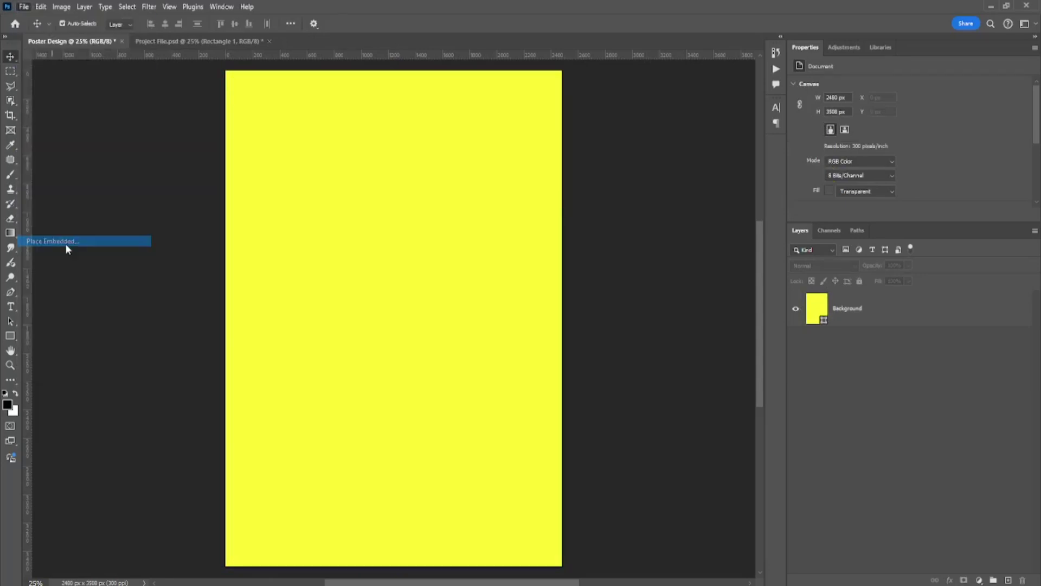
{"action": "left_click", "coordinate": [49, 98]}
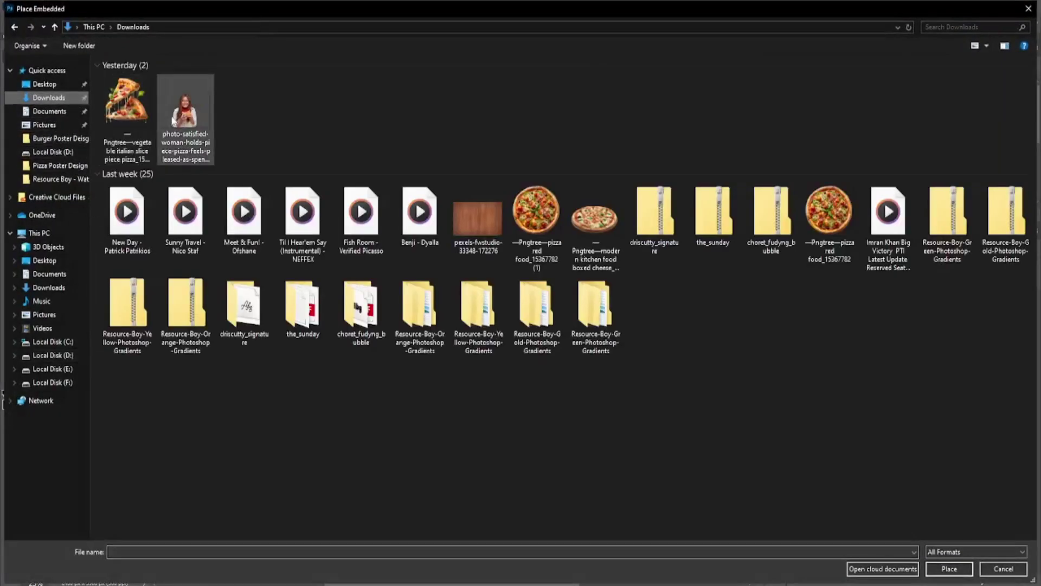
{"action": "double_click", "coordinate": [478, 222]}
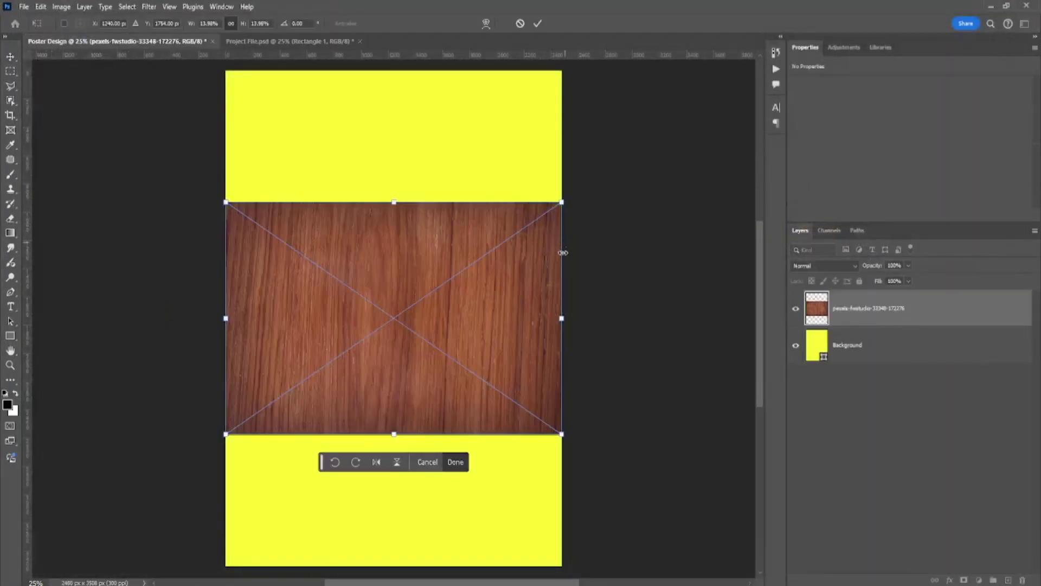
{"action": "left_click_drag", "start_coordinate": [563, 305], "coordinate": [756, 288]}
{"action": "key", "text": "Return"}
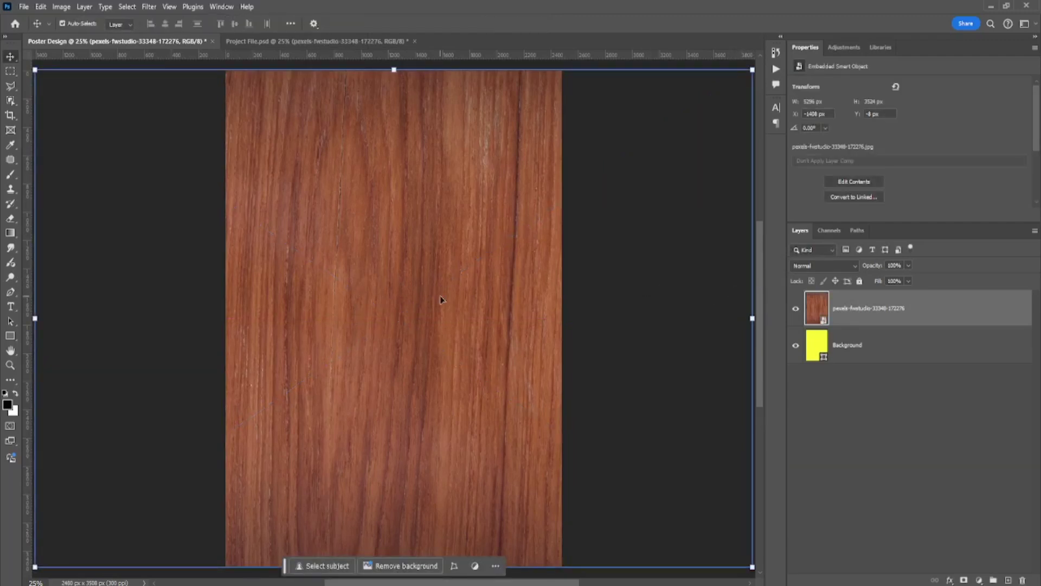
Set the wood texture layer's blend mode to Multiply
{"action": "left_click", "coordinate": [805, 267]}
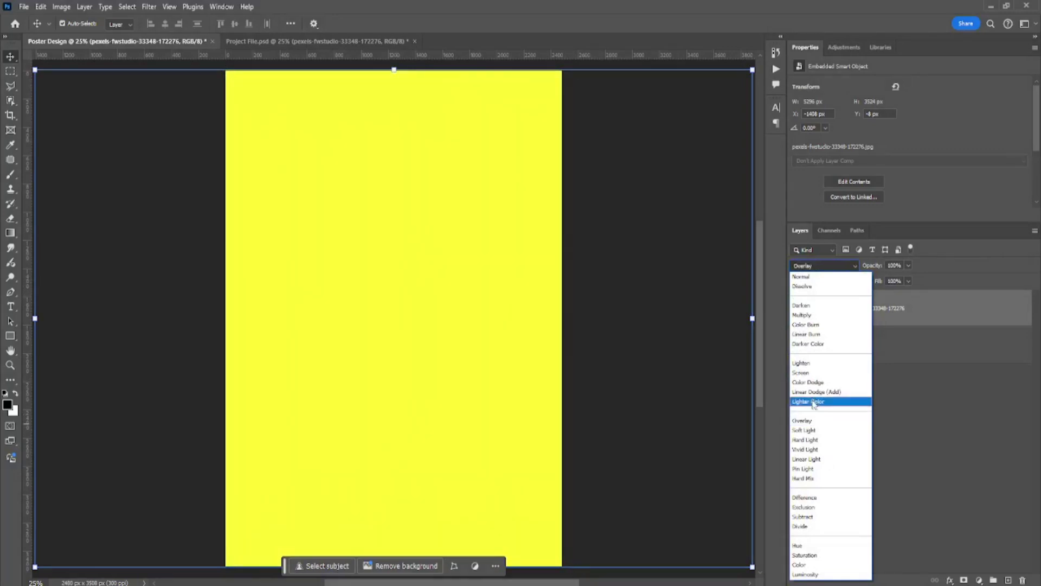
{"action": "left_click", "coordinate": [805, 316]}
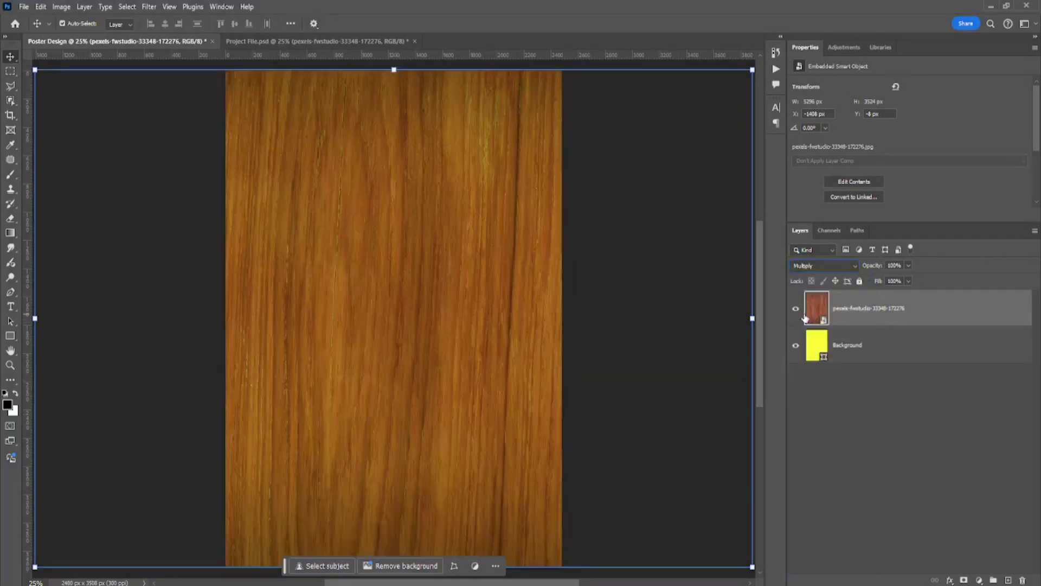
{"action": "left_click", "coordinate": [667, 320]}
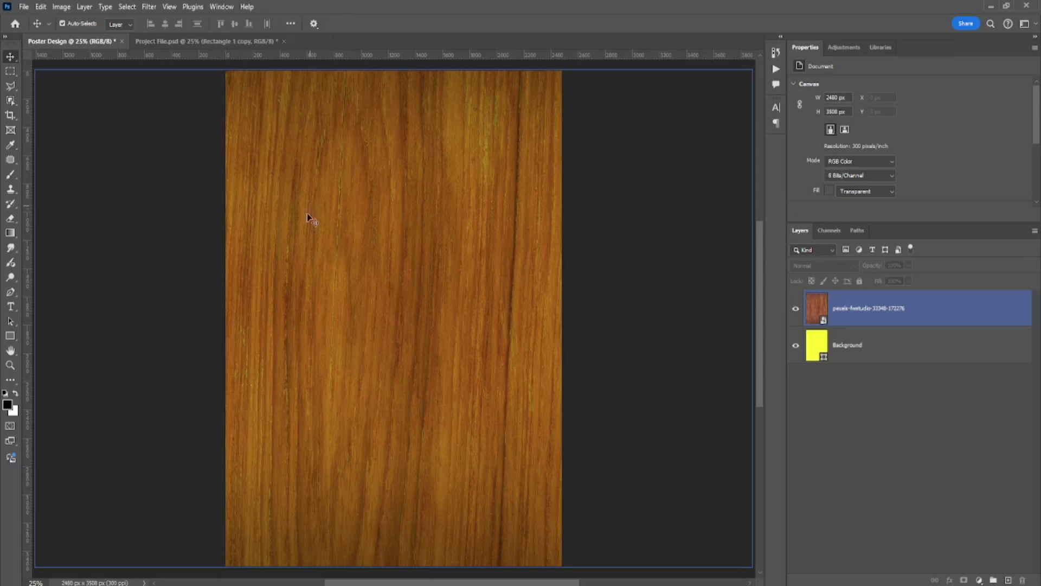
Draw a rectangle of about 2560 x 3581 px over the whole poster and fill it with the copied orange color
{"action": "scroll", "coordinate": [263, 292], "scroll_direction": "down", "scroll_amount": 3}
{"action": "scroll", "coordinate": [263, 292], "scroll_direction": "up", "scroll_amount": 1}
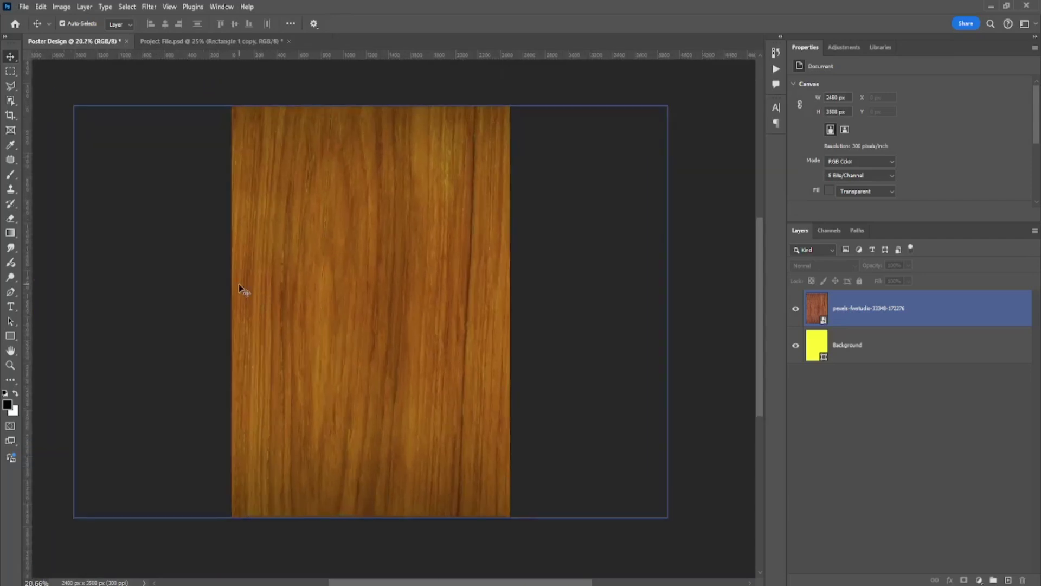
{"action": "left_click", "coordinate": [13, 337]}
{"action": "left_click_drag", "start_coordinate": [227, 102], "coordinate": [514, 516]}
{"action": "double_click", "coordinate": [815, 308]}
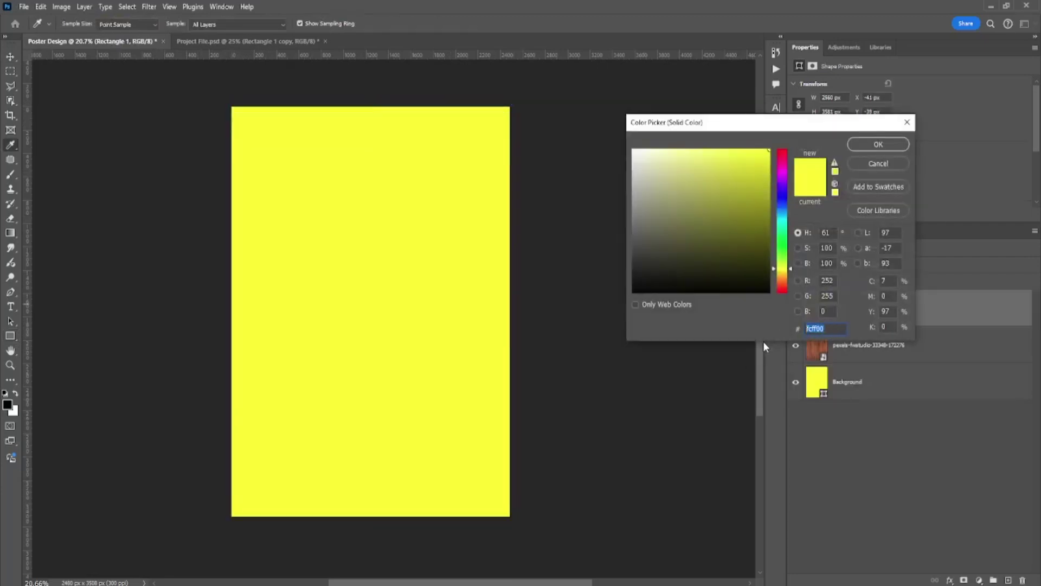
{"action": "key", "text": "ctrl+v"}
{"action": "left_click", "coordinate": [862, 147]}
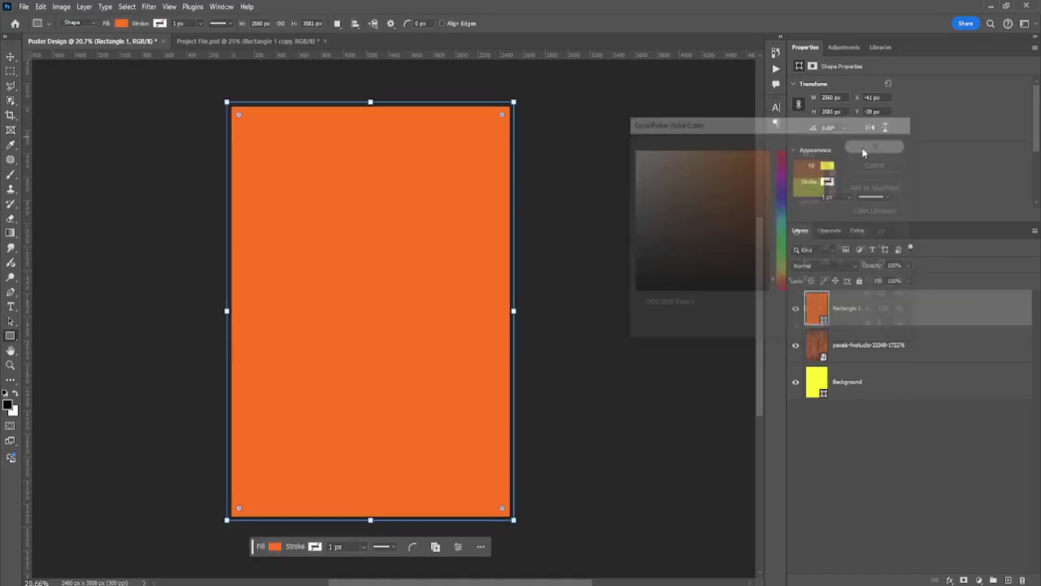
Set the orange rectangle's blend mode to Multiply and deselect it
{"action": "left_click", "coordinate": [825, 265]}
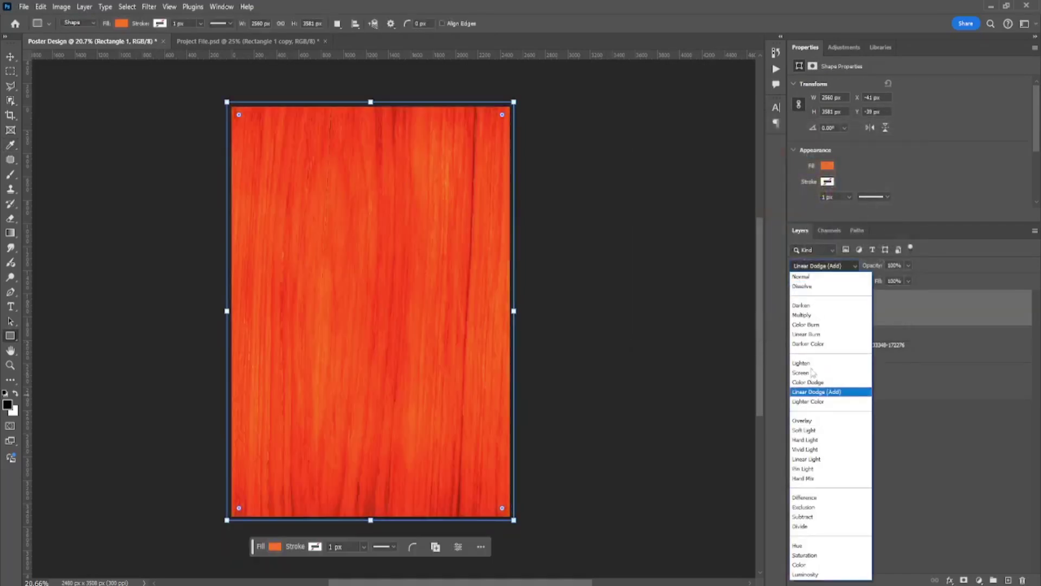
{"action": "left_click", "coordinate": [802, 314]}
{"action": "left_click", "coordinate": [610, 291]}
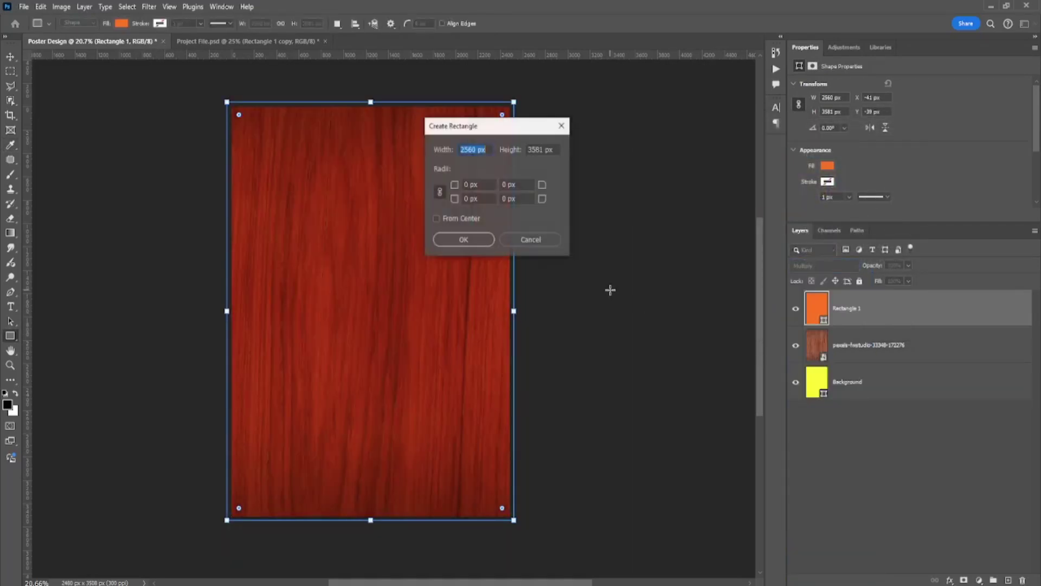
{"action": "left_click", "coordinate": [535, 240]}
{"action": "left_click", "coordinate": [9, 59]}
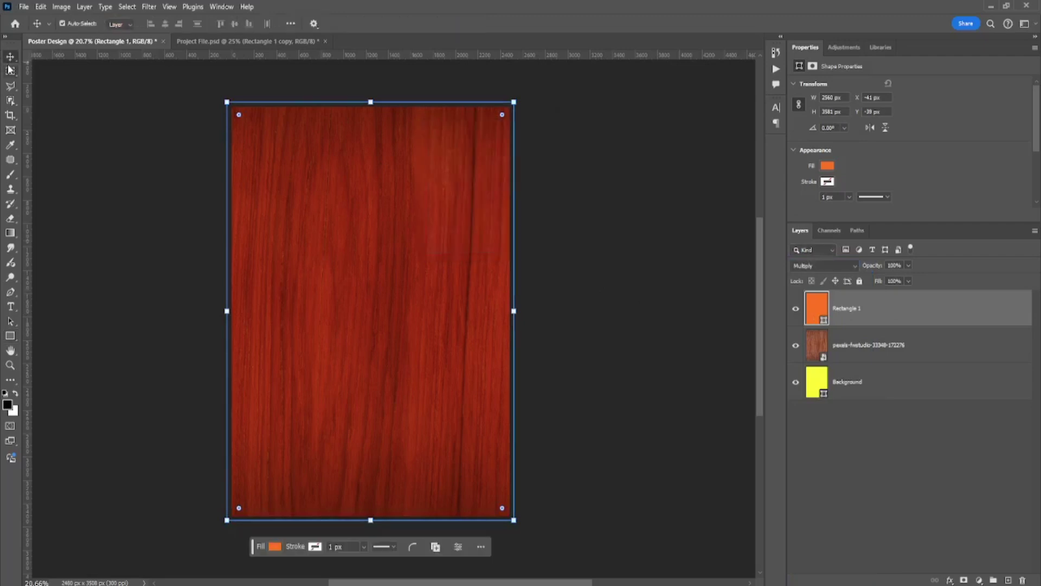
{"action": "key", "text": "ctrl+0"}
{"action": "scroll", "coordinate": [140, 152], "scroll_direction": "down", "scroll_amount": 1}
{"action": "left_click", "coordinate": [608, 252]}
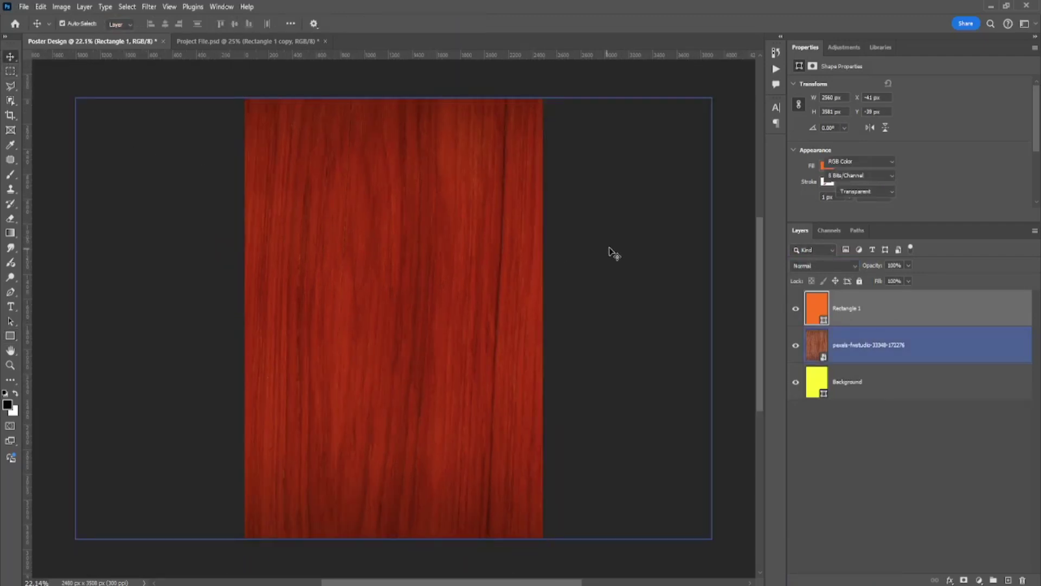
{"action": "left_click", "coordinate": [647, 515]}
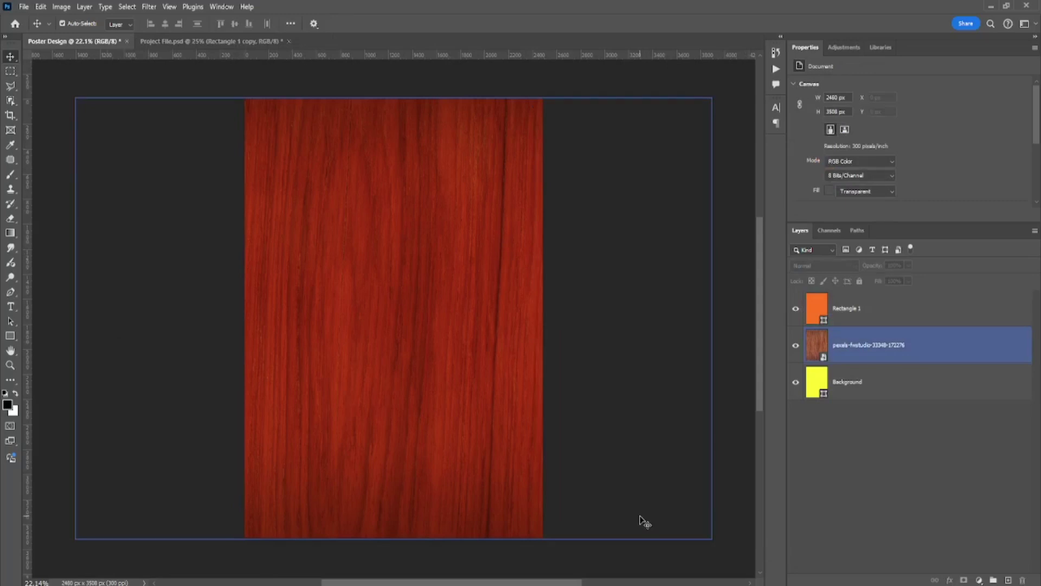
{"action": "left_click", "coordinate": [380, 209]}
{"action": "left_click", "coordinate": [168, 239]}
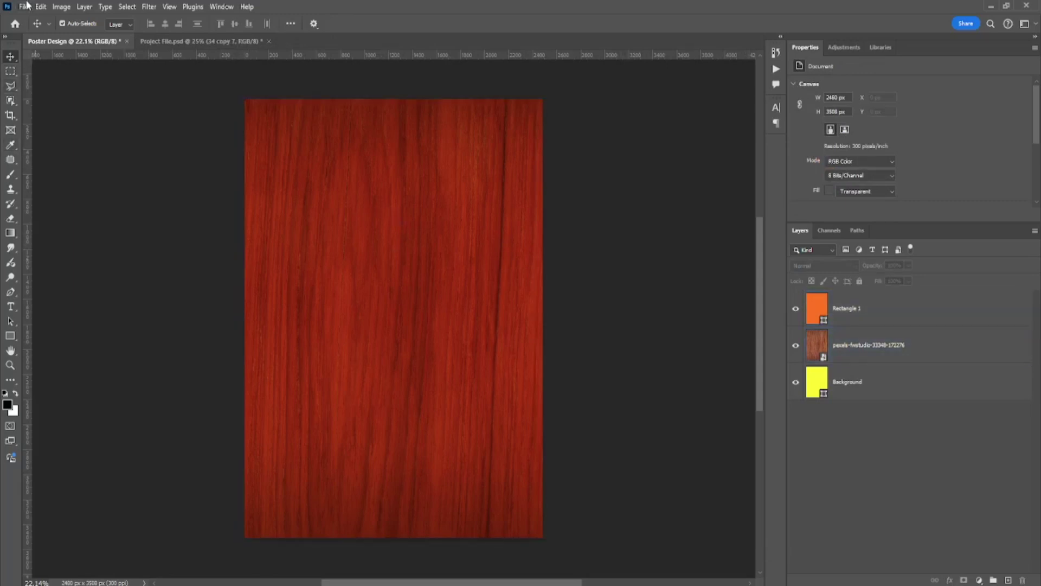
Place watercolor texture 26 from the "Resource Boy - Watercolor Textures" folder in "1. My Elements" on drive D as an embedded layer
{"action": "left_click", "coordinate": [24, 7]}
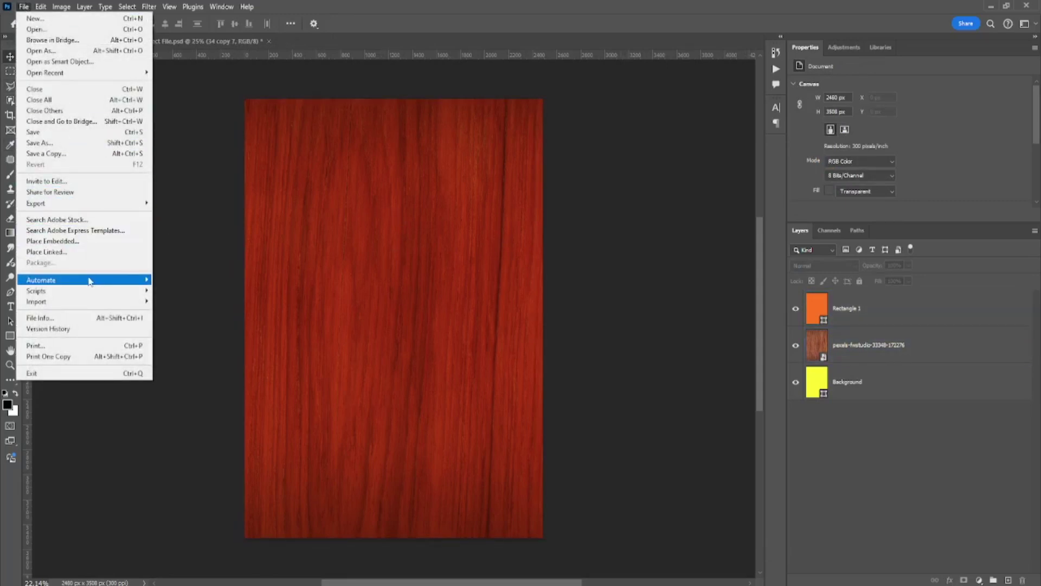
{"action": "left_click", "coordinate": [68, 243]}
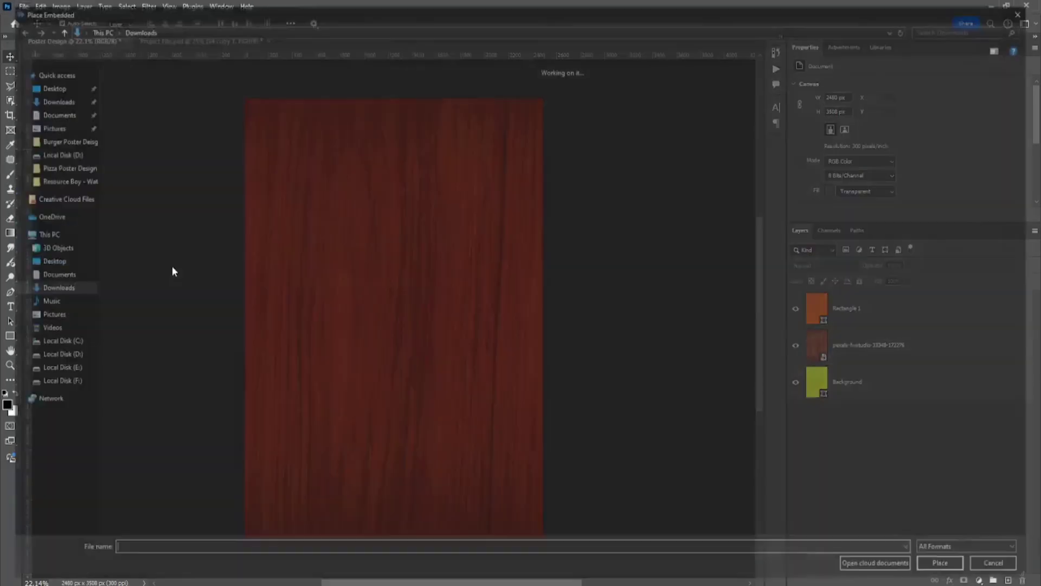
{"action": "left_click", "coordinate": [49, 356]}
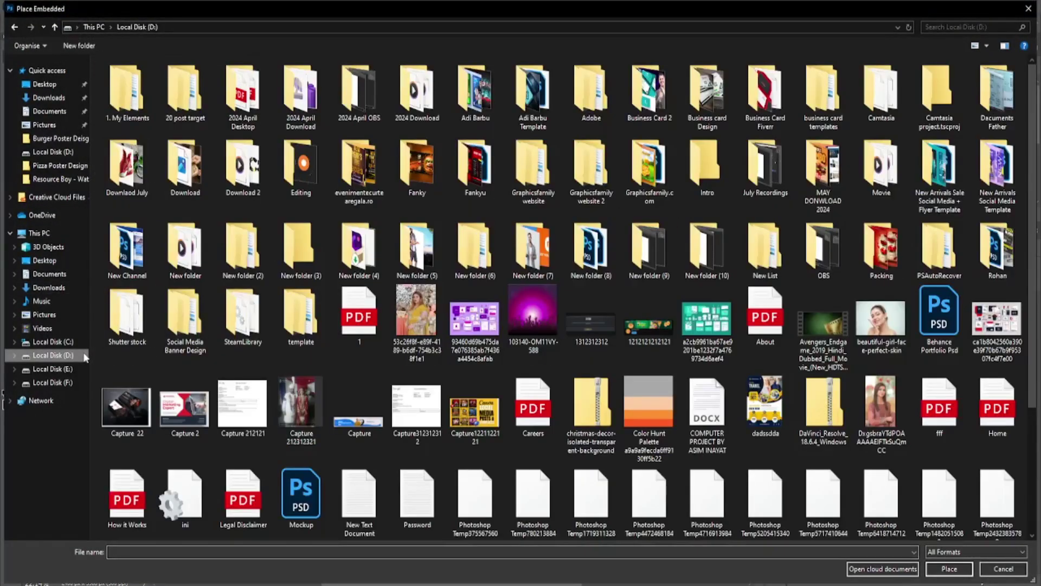
{"action": "double_click", "coordinate": [143, 102]}
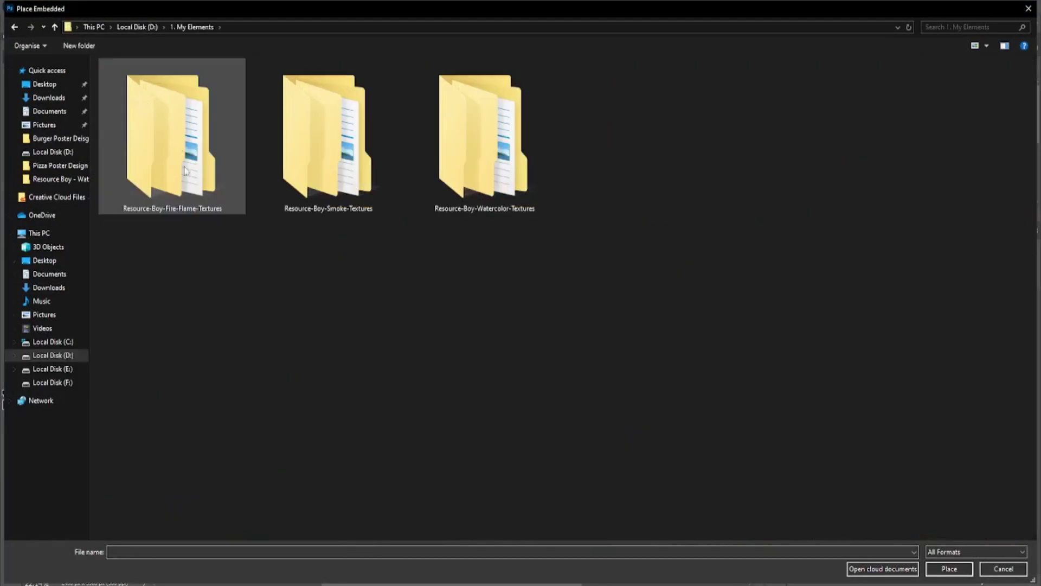
{"action": "double_click", "coordinate": [491, 163]}
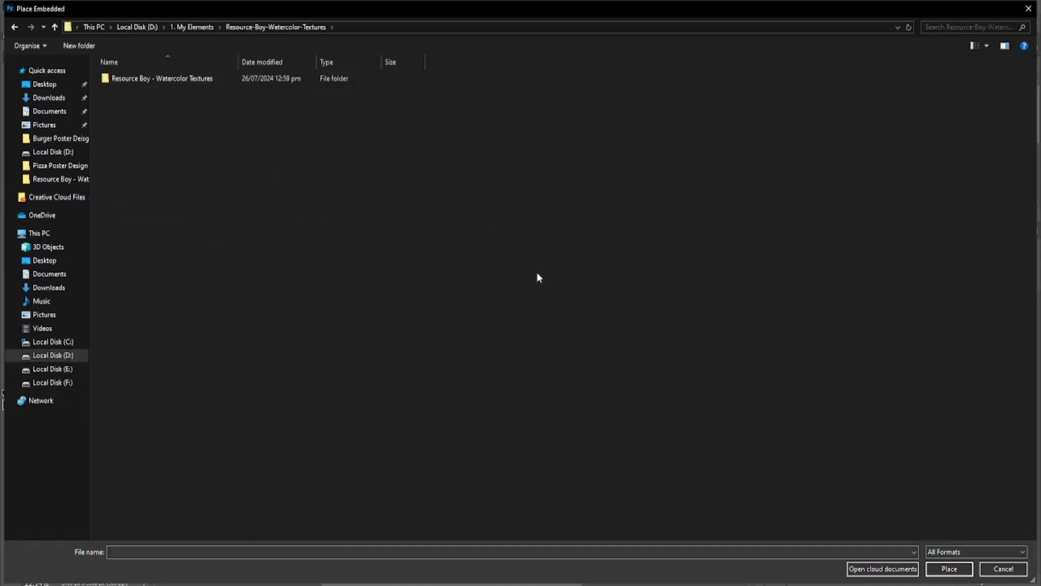
{"action": "double_click", "coordinate": [177, 78]}
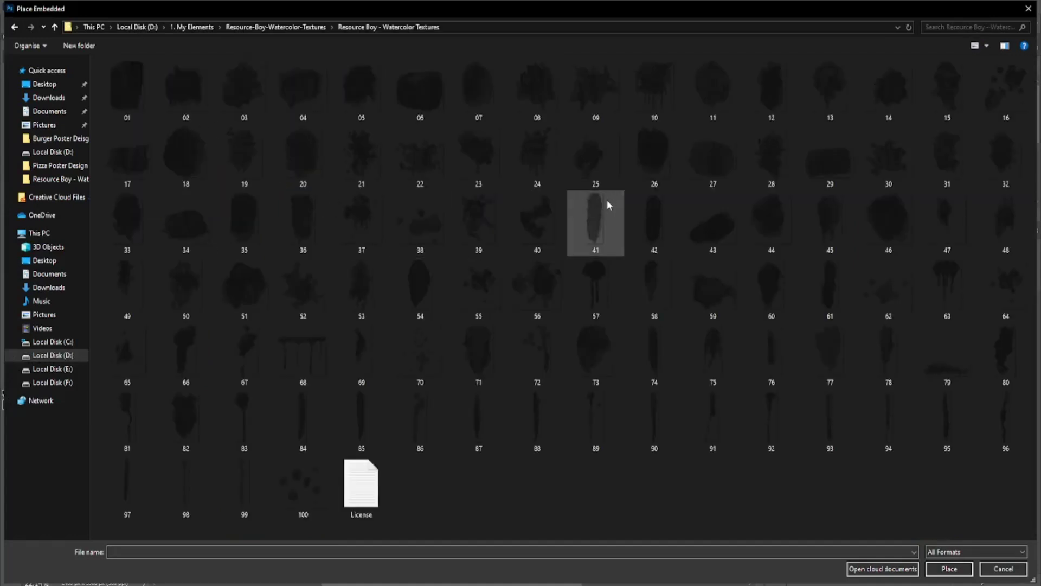
{"action": "double_click", "coordinate": [662, 153]}
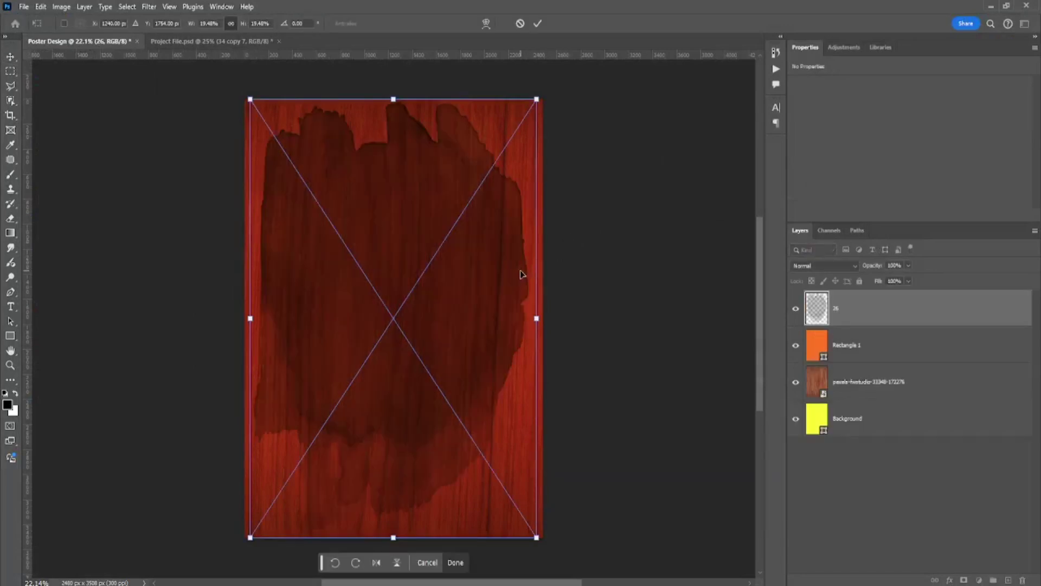
{"action": "key", "text": "Return"}
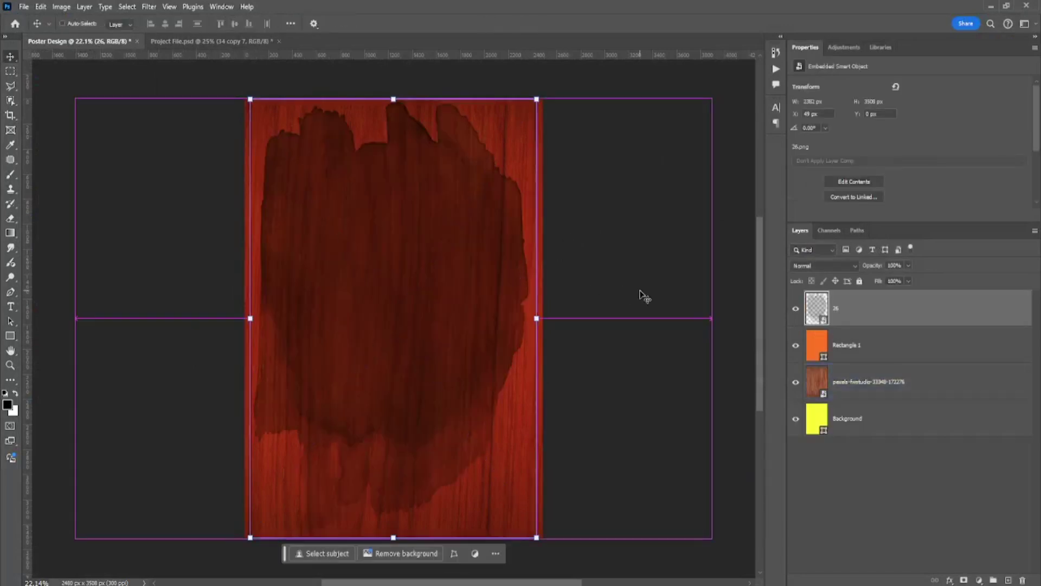
Duplicate the watercolor texture until four layers of it are stacked, and merge them into one layer
{"action": "key", "text": "ctrl+j"}
{"action": "key", "text": "ctrl+j"}
{"action": "key", "text": "ctrl+j"}
{"action": "key", "text": "ctrl+j"}
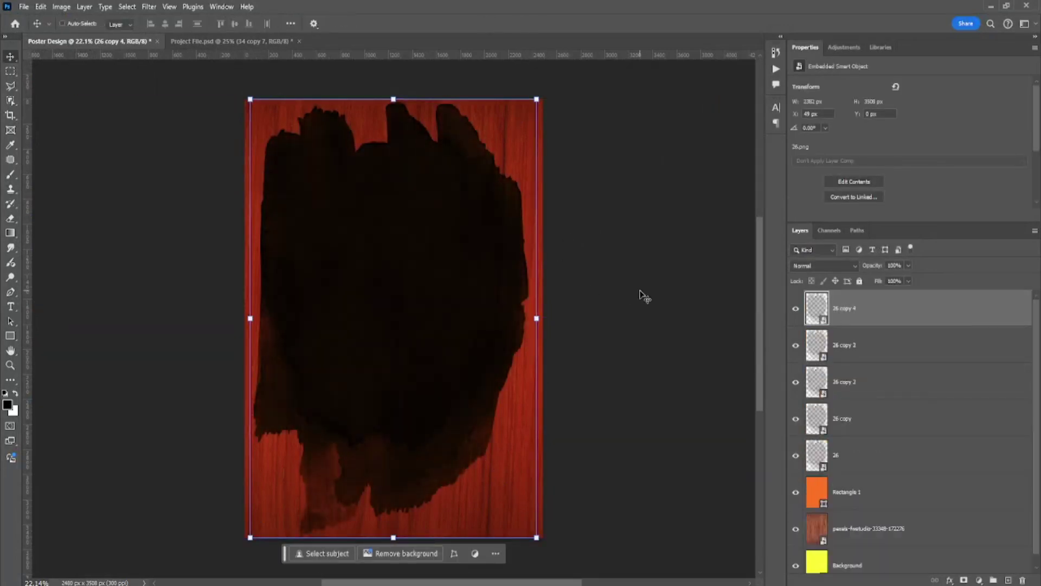
{"action": "key", "text": "Delete"}
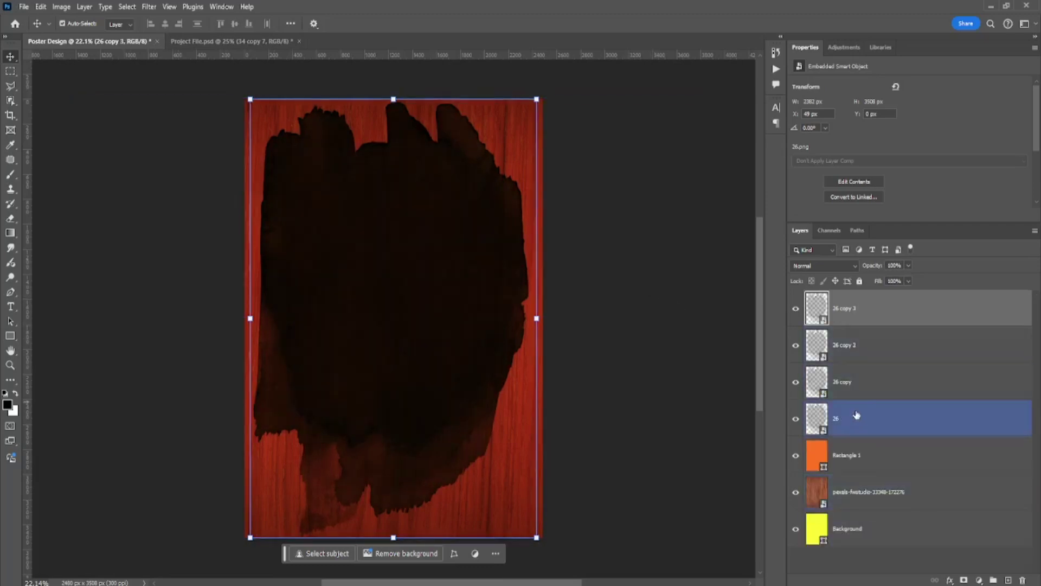
{"action": "left_click", "coordinate": [854, 422], "text": "shift"}
{"action": "right_click", "coordinate": [855, 424]}
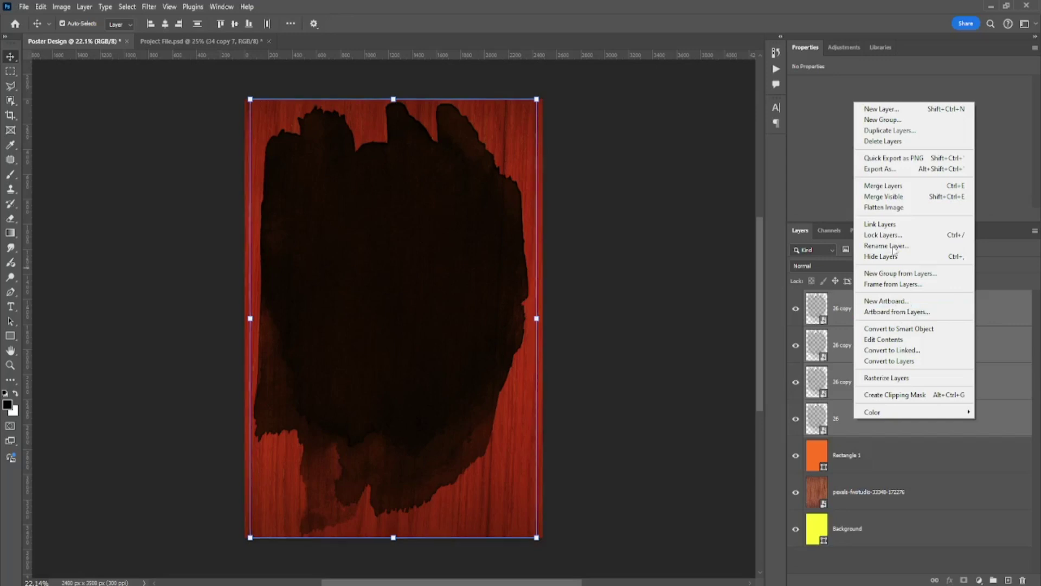
{"action": "left_click", "coordinate": [895, 186]}
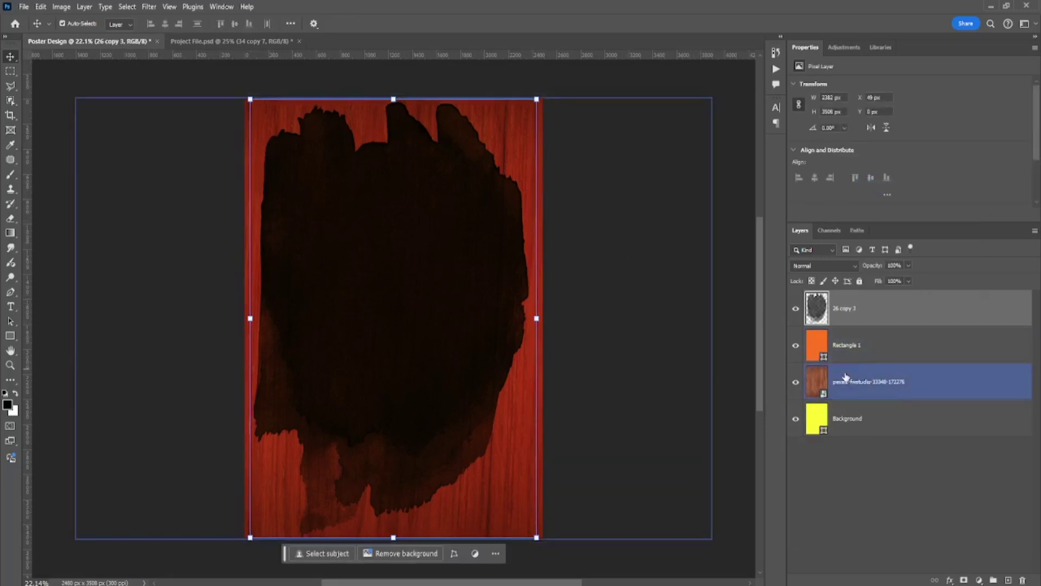
Apply an amber-yellow Color Overlay in Normal mode at 100% opacity to the merged watercolor layer
{"action": "right_click", "coordinate": [844, 311]}
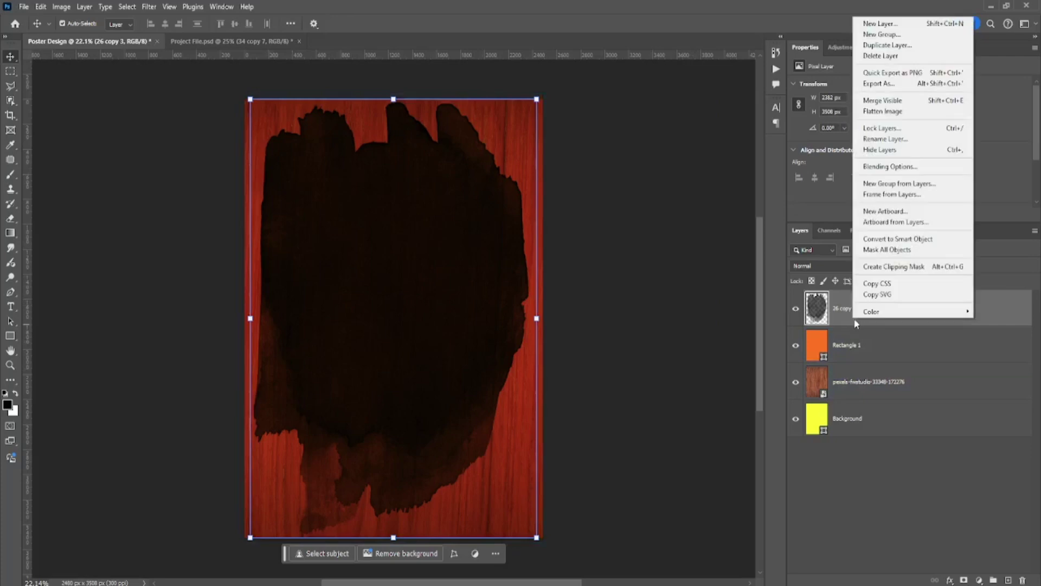
{"action": "left_click", "coordinate": [890, 167]}
{"action": "left_click", "coordinate": [645, 179]}
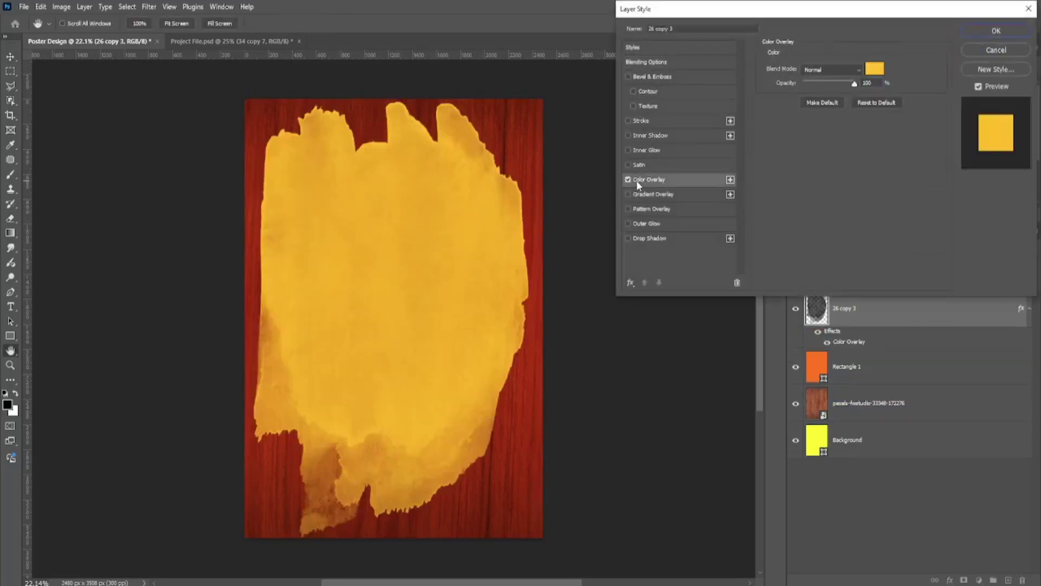
{"action": "left_click", "coordinate": [995, 32]}
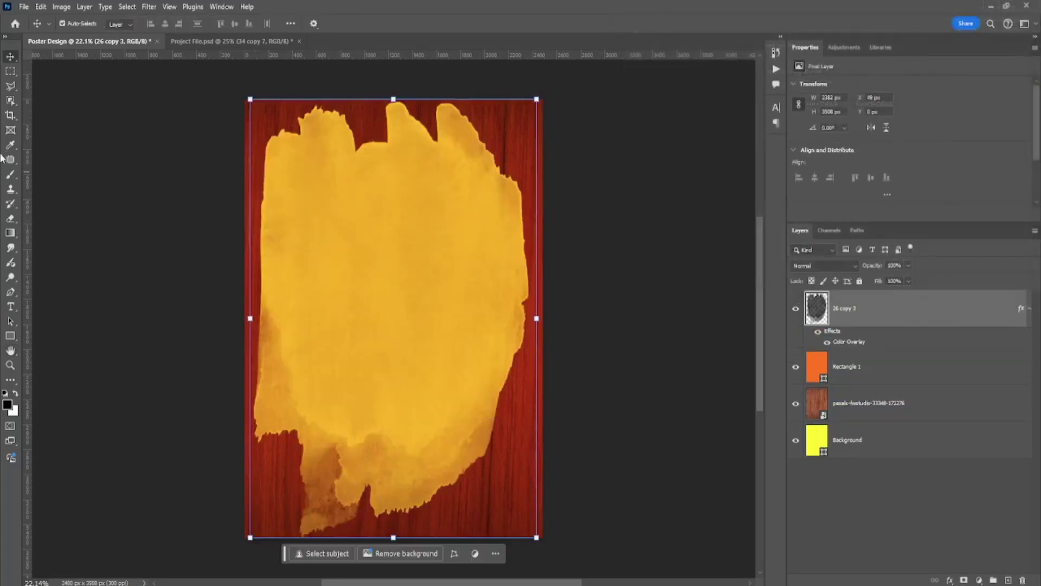
Transform the yellow watercolor shape: enlarge it to about 338%, rotate it to about -70° and place it at the poster's lower edge
{"action": "key", "text": "ctrl+t"}
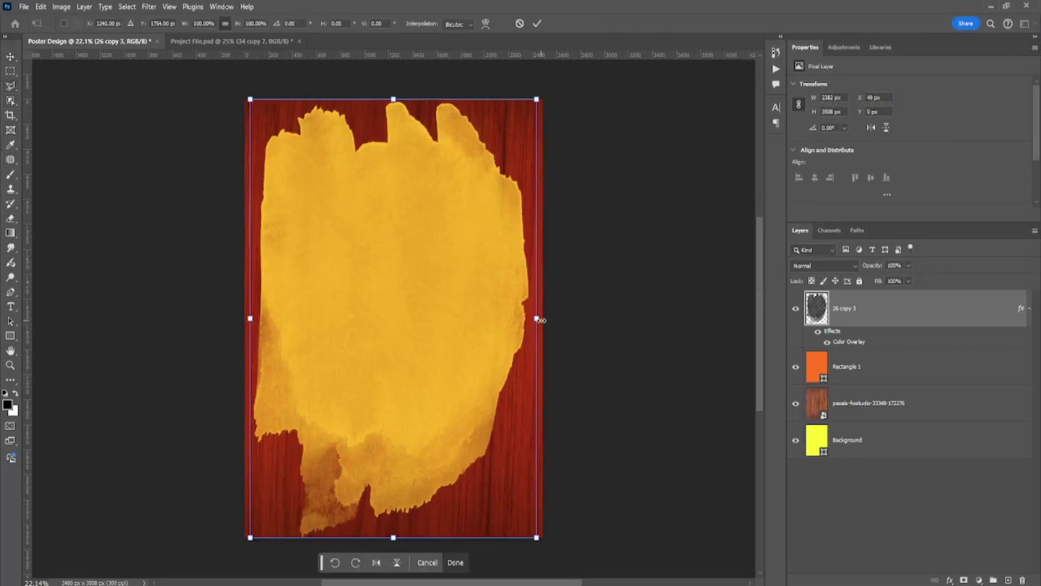
{"action": "left_click_drag", "start_coordinate": [541, 320], "coordinate": [773, 312]}
{"action": "scroll", "coordinate": [506, 326], "scroll_direction": "down", "scroll_amount": 7}
{"action": "left_click_drag", "start_coordinate": [416, 383], "coordinate": [467, 535]}
{"action": "scroll", "coordinate": [443, 336], "scroll_direction": "down", "scroll_amount": 4}
{"action": "left_click_drag", "start_coordinate": [634, 302], "coordinate": [391, 118]}
{"action": "scroll", "coordinate": [399, 234], "scroll_direction": "up", "scroll_amount": 2}
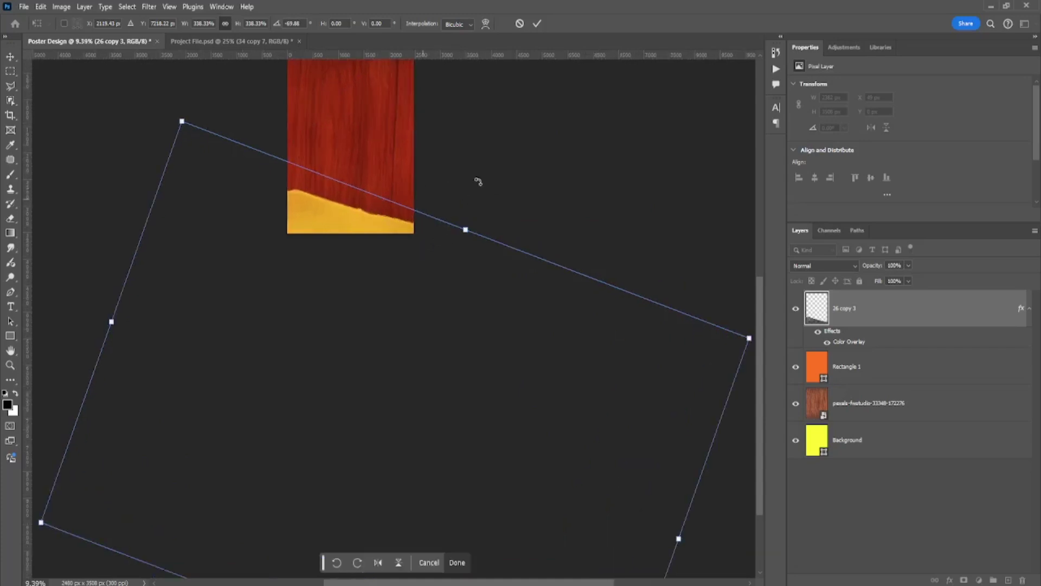
Flip the yellow watercolor shape horizontally and move it up over the lower half of the poster
{"action": "right_click", "coordinate": [339, 215]}
{"action": "left_click", "coordinate": [399, 436]}
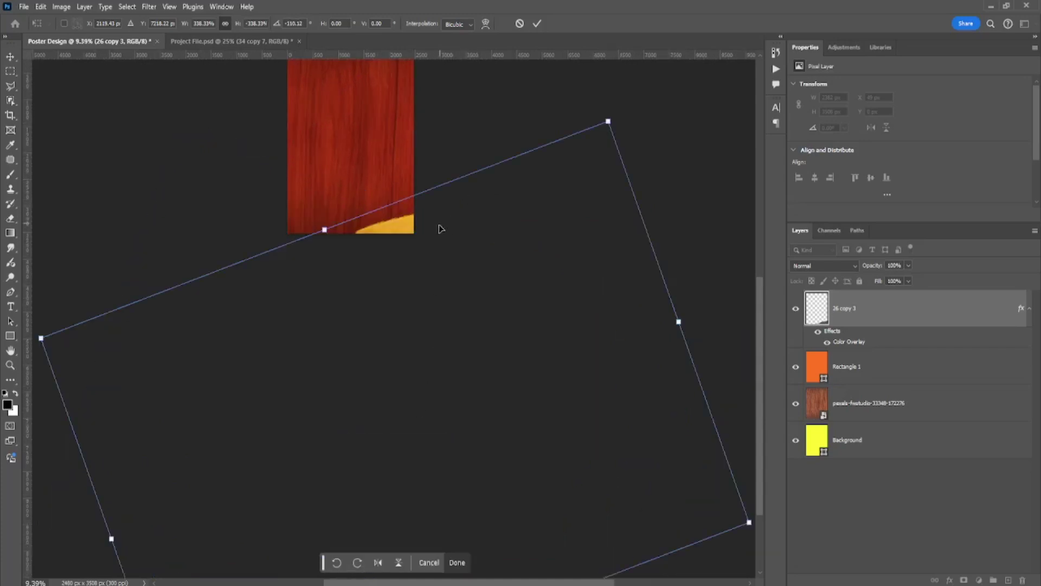
{"action": "left_click_drag", "start_coordinate": [440, 228], "coordinate": [441, 147]}
{"action": "left_click_drag", "start_coordinate": [440, 151], "coordinate": [510, 292]}
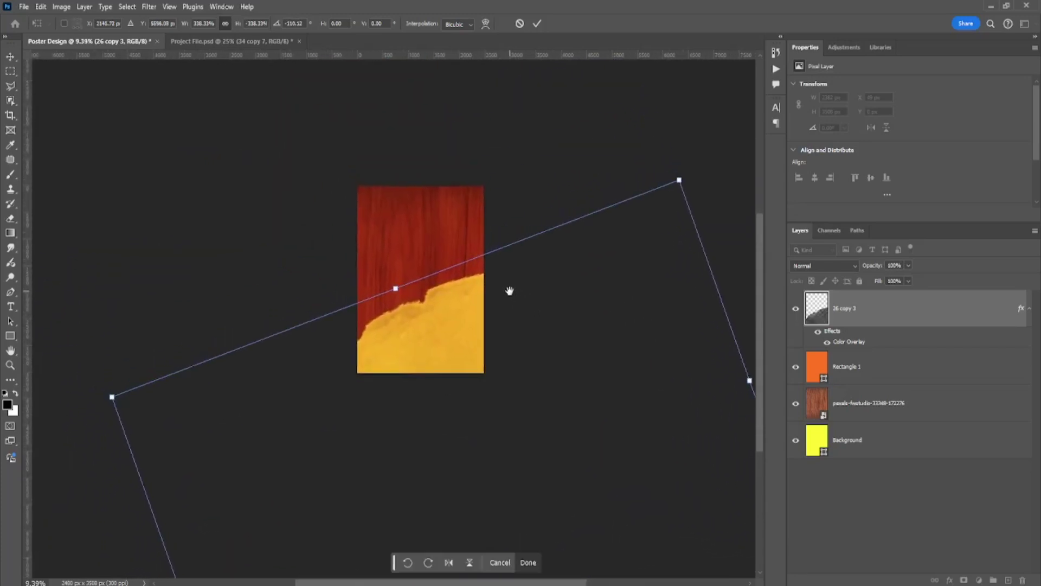
Scale the yellow watercolor shape down to about 142% and rotate it to about -101°, keeping it over the poster's lower half
{"action": "left_click_drag", "start_coordinate": [677, 180], "coordinate": [505, 326]}
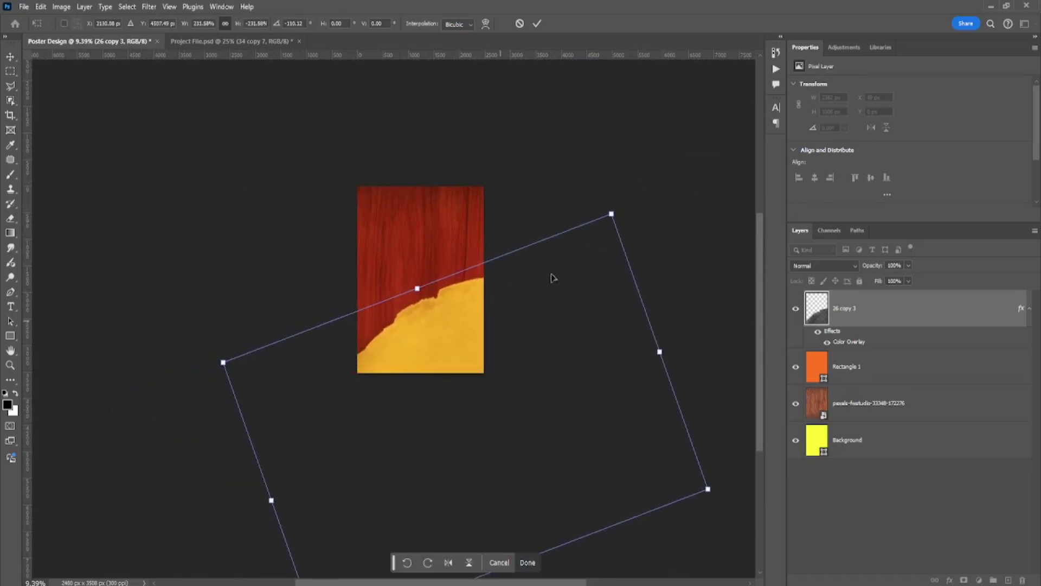
{"action": "left_click_drag", "start_coordinate": [625, 169], "coordinate": [671, 192]}
{"action": "scroll", "coordinate": [406, 293], "scroll_direction": "up", "scroll_amount": 9}
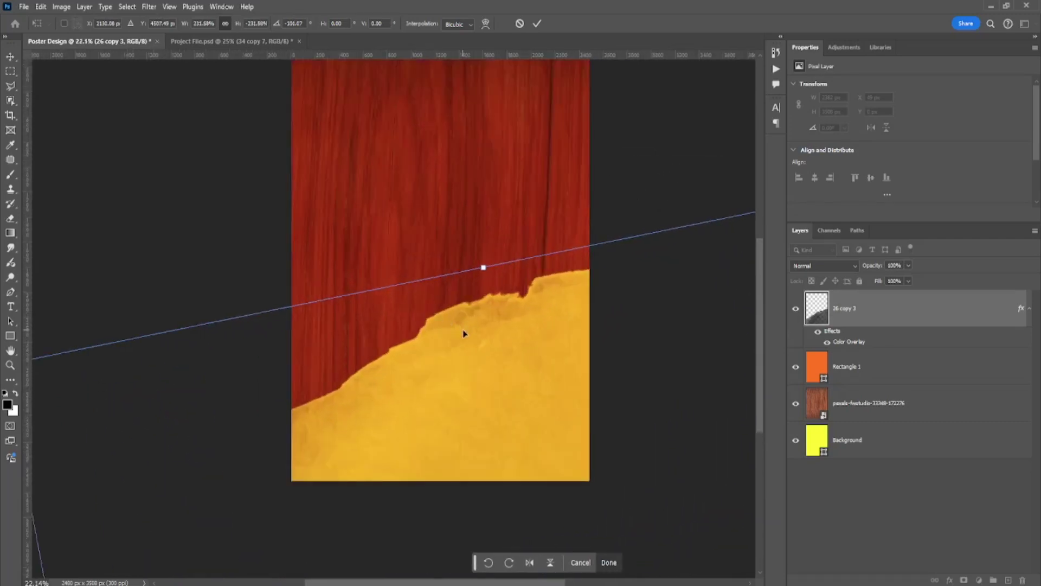
{"action": "left_click_drag", "start_coordinate": [463, 328], "coordinate": [461, 292]}
{"action": "left_click_drag", "start_coordinate": [481, 231], "coordinate": [504, 363]}
{"action": "left_click_drag", "start_coordinate": [490, 408], "coordinate": [429, 338]}
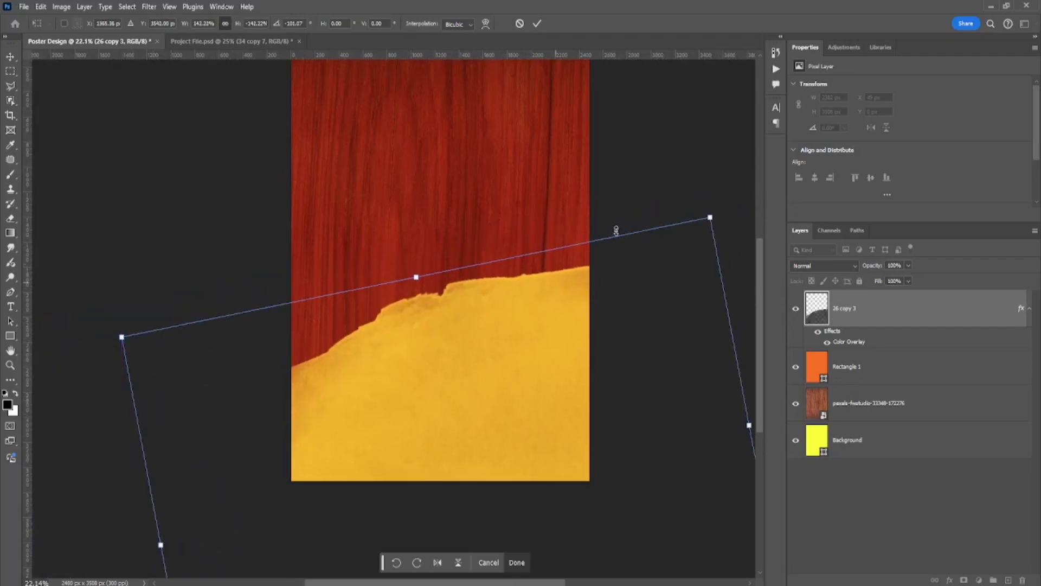
Reduce the yellow watercolor shape to about 122%, rotate it to about -105°, position it across the poster's lower part and commit the transform
{"action": "left_click_drag", "start_coordinate": [701, 194], "coordinate": [700, 158]}
{"action": "left_click_drag", "start_coordinate": [511, 304], "coordinate": [580, 293]}
{"action": "scroll", "coordinate": [581, 294], "scroll_direction": "down", "scroll_amount": 4}
{"action": "left_click_drag", "start_coordinate": [686, 226], "coordinate": [564, 285]}
{"action": "left_click_drag", "start_coordinate": [510, 372], "coordinate": [514, 310]}
{"action": "left_click_drag", "start_coordinate": [635, 362], "coordinate": [657, 357]}
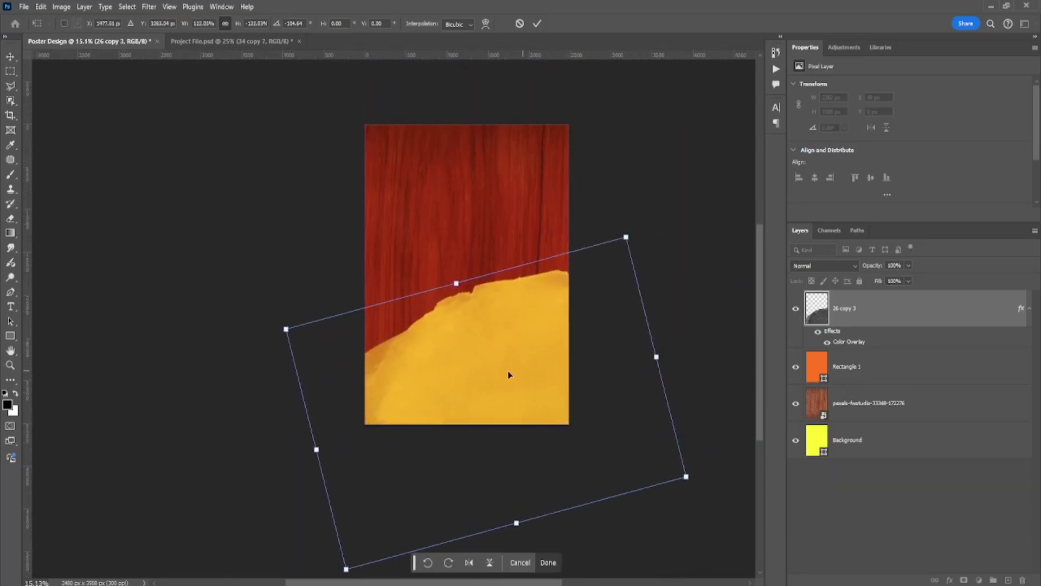
{"action": "mouse_move", "coordinate": [507, 372]}
{"action": "left_mouse_down"}
{"action": "mouse_move", "coordinate": [549, 377]}
{"action": "mouse_move", "coordinate": [516, 375]}
{"action": "left_mouse_up"}
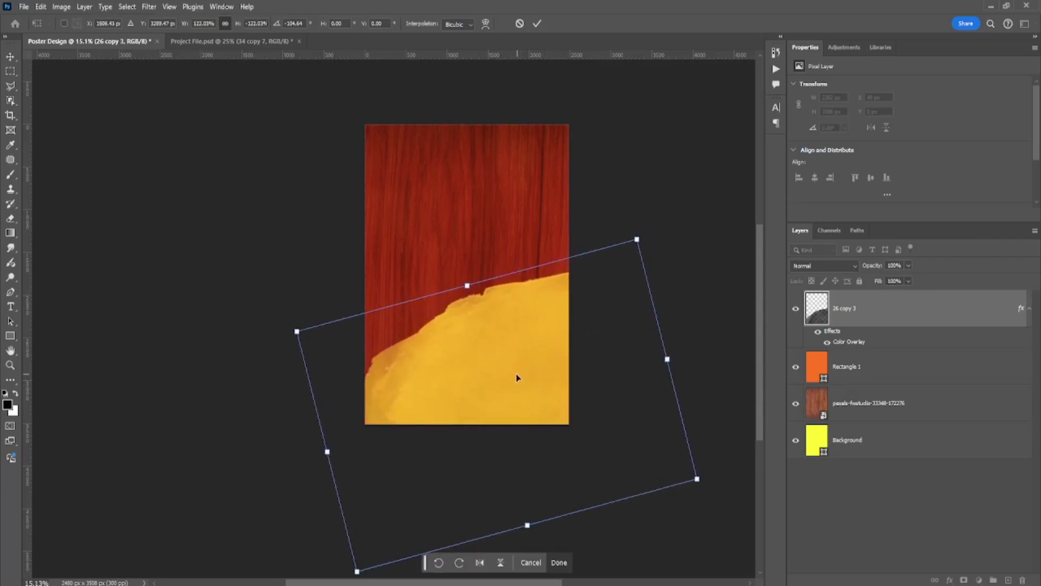
{"action": "key", "text": "Return"}
Nudge the yellow watercolor shape slightly down and to the left on the poster
{"action": "scroll", "coordinate": [477, 361], "scroll_direction": "down", "scroll_amount": 1}
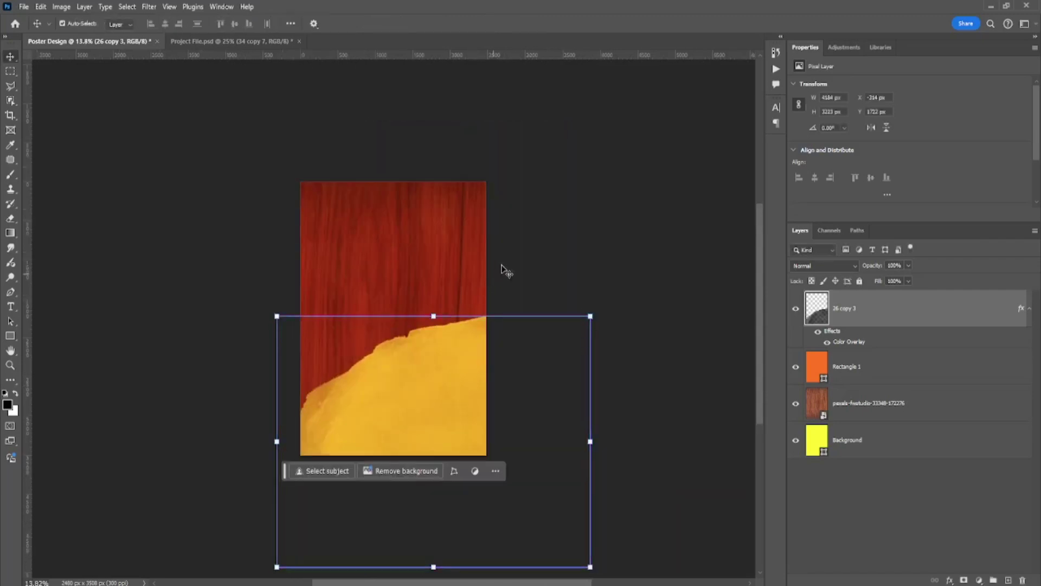
{"action": "left_click", "coordinate": [546, 249], "text": "ctrl"}
{"action": "scroll", "coordinate": [373, 341], "scroll_direction": "up", "scroll_amount": 4}
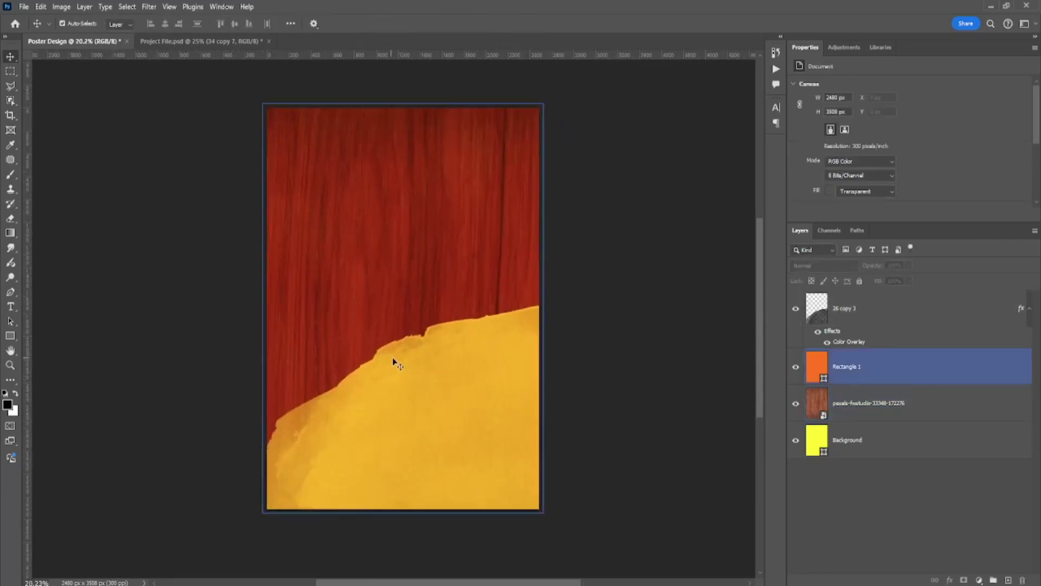
{"action": "mouse_move", "coordinate": [414, 370]}
{"action": "left_mouse_down"}
{"action": "mouse_move", "coordinate": [421, 377]}
{"action": "mouse_move", "coordinate": [412, 375]}
{"action": "left_mouse_up"}
Add a linear black-to-transparent gradient at about -74° above the orange rectangle layer, darkest near the yellow shape, and deselect it
{"action": "left_click", "coordinate": [848, 366]}
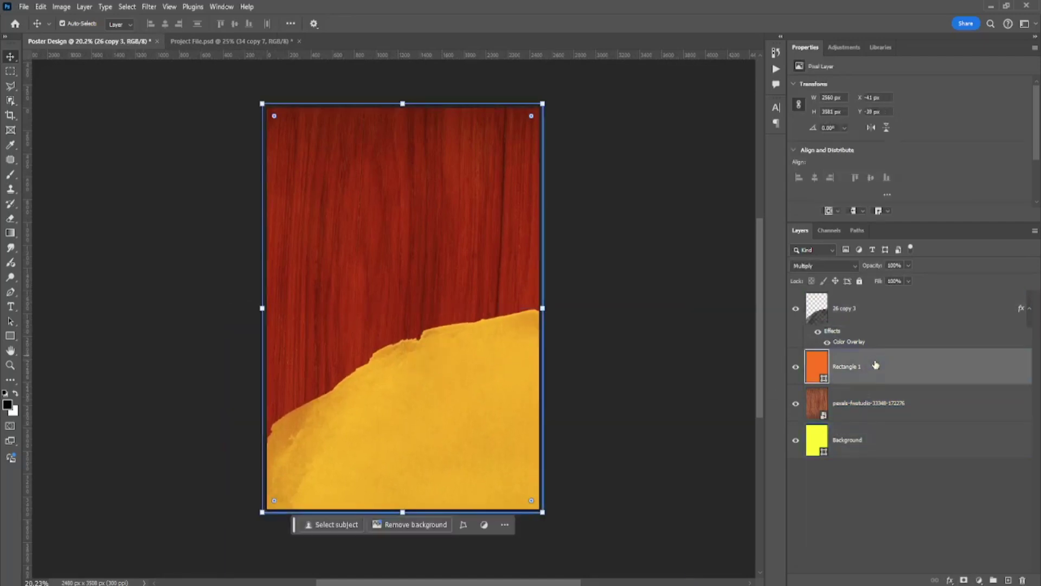
{"action": "left_click", "coordinate": [11, 234]}
{"action": "left_click_drag", "start_coordinate": [421, 525], "coordinate": [398, 302]}
{"action": "left_click_drag", "start_coordinate": [416, 106], "coordinate": [505, 419]}
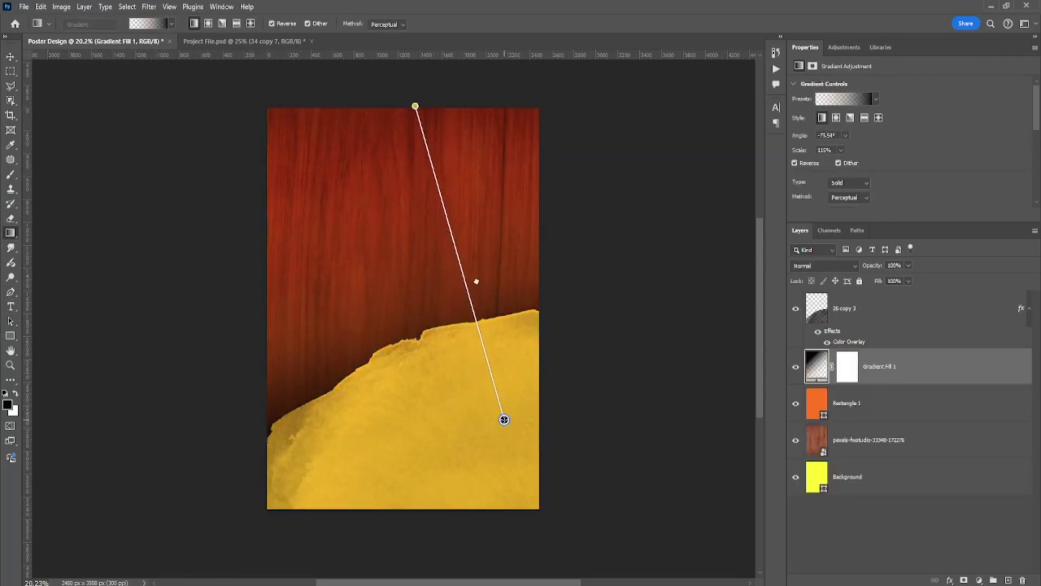
{"action": "left_click_drag", "start_coordinate": [484, 358], "coordinate": [454, 310]}
{"action": "left_click", "coordinate": [10, 58]}
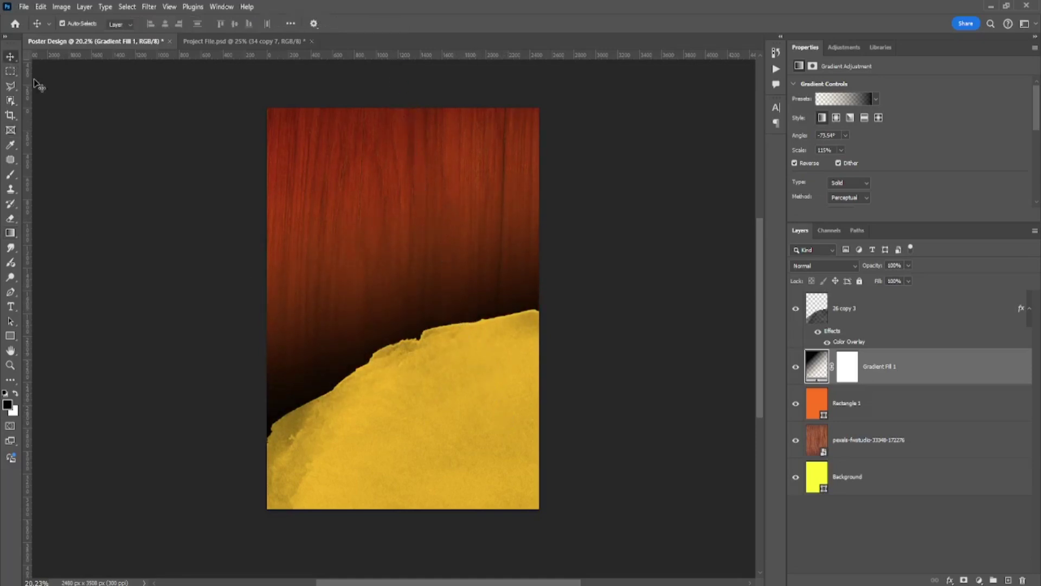
{"action": "left_click", "coordinate": [49, 90]}
Place the cutout photo of the woman holding a pizza slice from the Downloads folder as an embedded layer
{"action": "scroll", "coordinate": [293, 216], "scroll_direction": "up", "scroll_amount": 3}
{"action": "left_click_drag", "start_coordinate": [331, 214], "coordinate": [274, 206]}
{"action": "scroll", "coordinate": [275, 210], "scroll_direction": "down", "scroll_amount": 3}
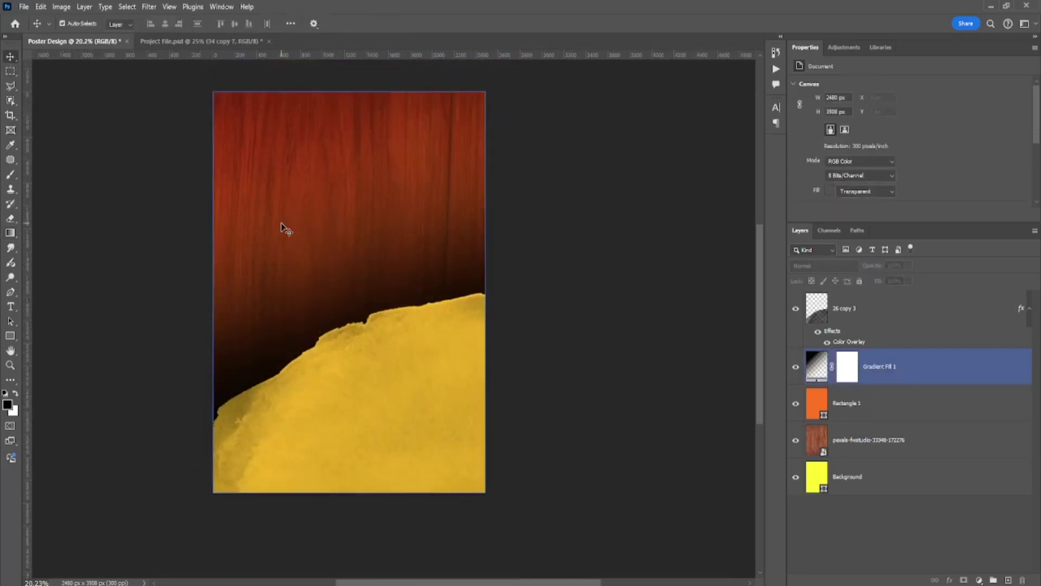
{"action": "left_click", "coordinate": [24, 7]}
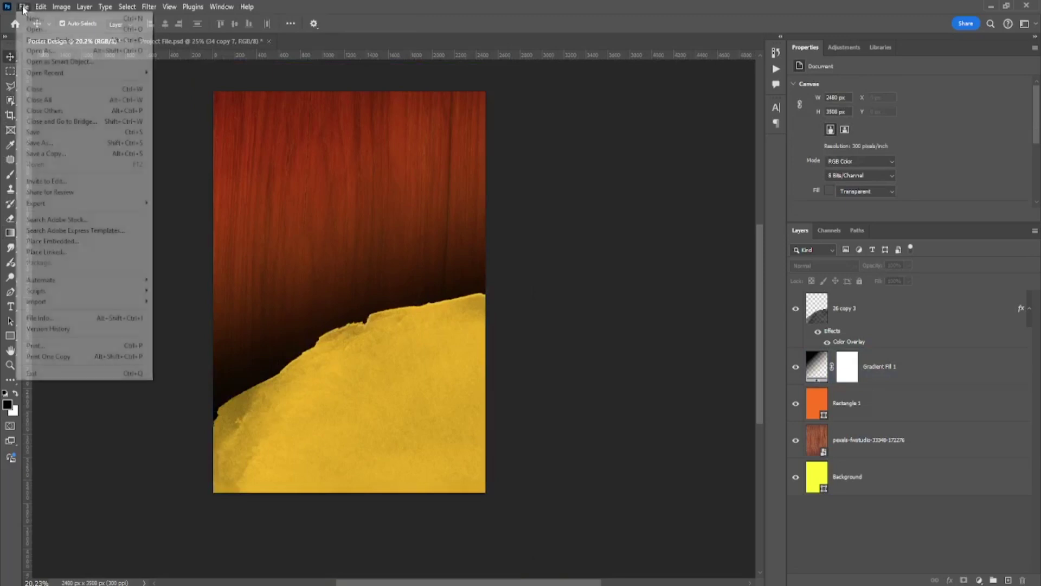
{"action": "left_click", "coordinate": [76, 241]}
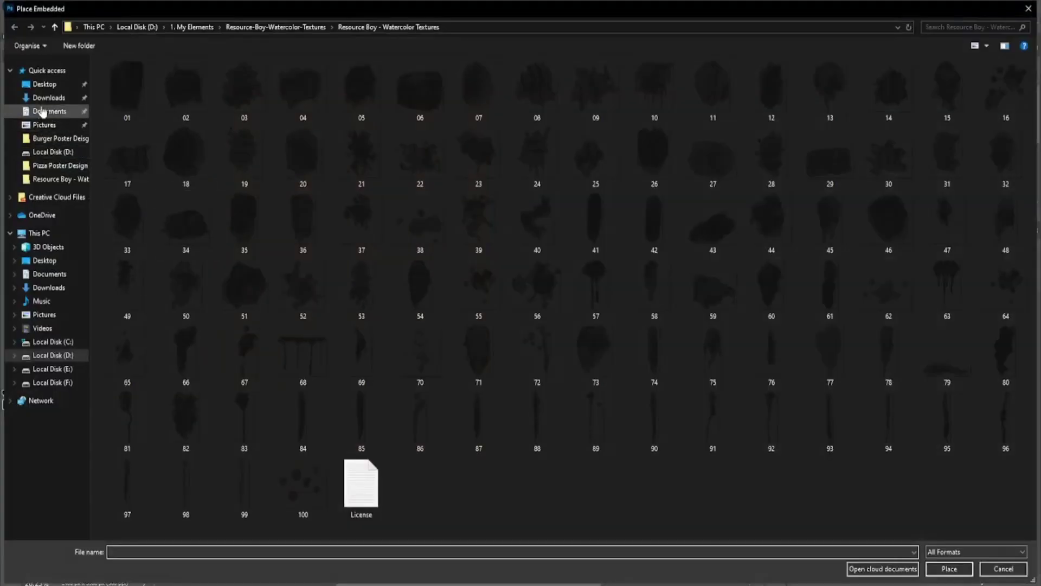
{"action": "left_click", "coordinate": [49, 100]}
{"action": "double_click", "coordinate": [186, 117]}
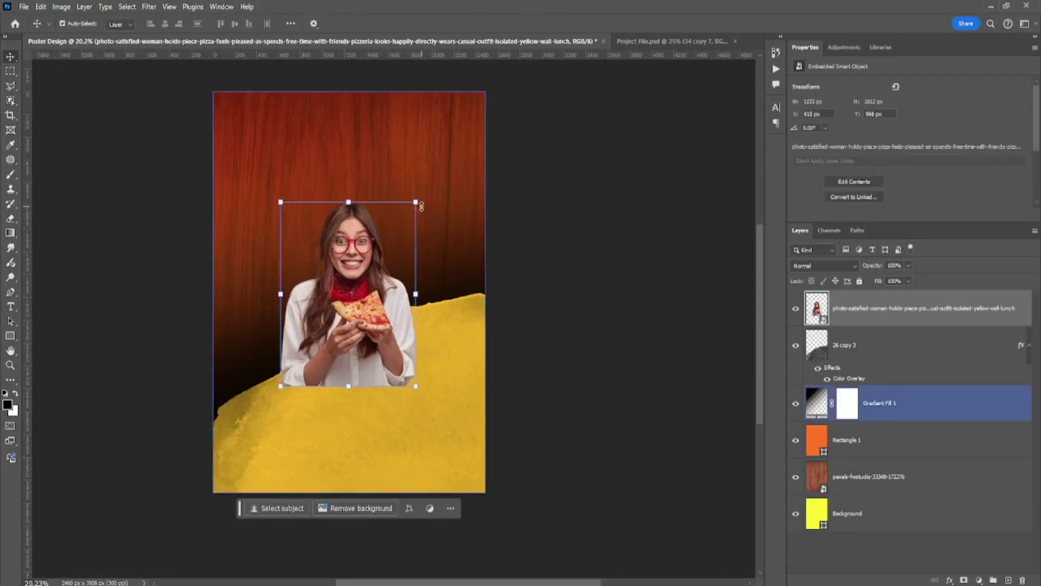
Enlarge the woman photo to about 1835 x 2464 px, tilt it to about -13° and position it over the poster's upper part
{"action": "left_click_drag", "start_coordinate": [418, 211], "coordinate": [434, 159]}
{"action": "left_click_drag", "start_coordinate": [497, 150], "coordinate": [570, 81]}
{"action": "left_click_drag", "start_coordinate": [592, 114], "coordinate": [584, 100]}
{"action": "left_click_drag", "start_coordinate": [502, 161], "coordinate": [473, 175]}
{"action": "key", "text": "Return"}
{"action": "scroll", "coordinate": [447, 185], "scroll_direction": "up", "scroll_amount": 2}
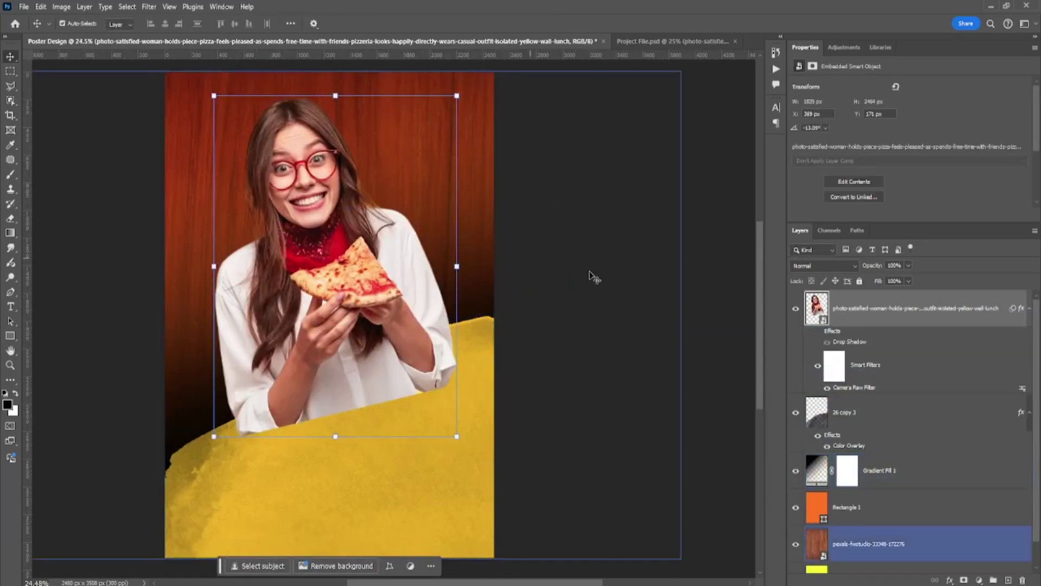
Resize the woman photo to about 1766 x 2383 px, reduce its tilt to about -5° and move it toward the poster's right side
{"action": "left_click", "coordinate": [465, 278]}
{"action": "left_click", "coordinate": [461, 282]}
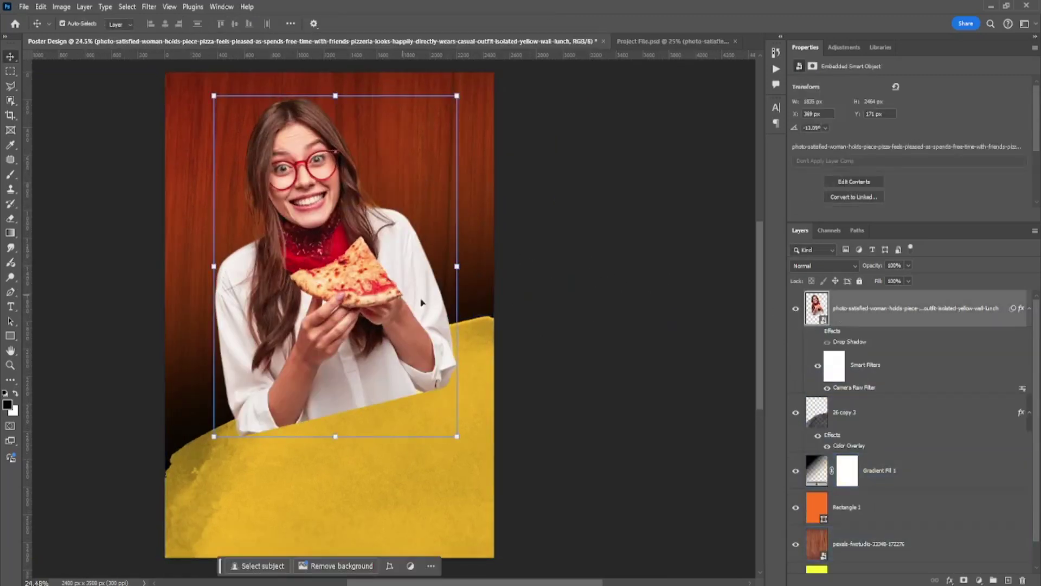
{"action": "left_click", "coordinate": [467, 276]}
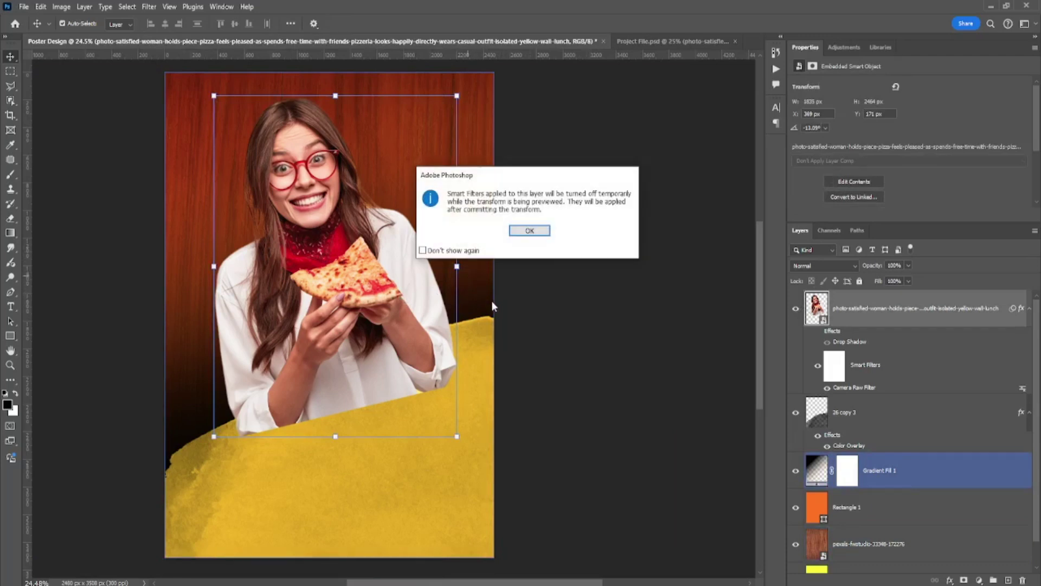
{"action": "left_click", "coordinate": [528, 231]}
{"action": "left_click_drag", "start_coordinate": [500, 235], "coordinate": [462, 272]}
{"action": "left_click_drag", "start_coordinate": [604, 226], "coordinate": [627, 266]}
{"action": "left_click_drag", "start_coordinate": [434, 286], "coordinate": [479, 282]}
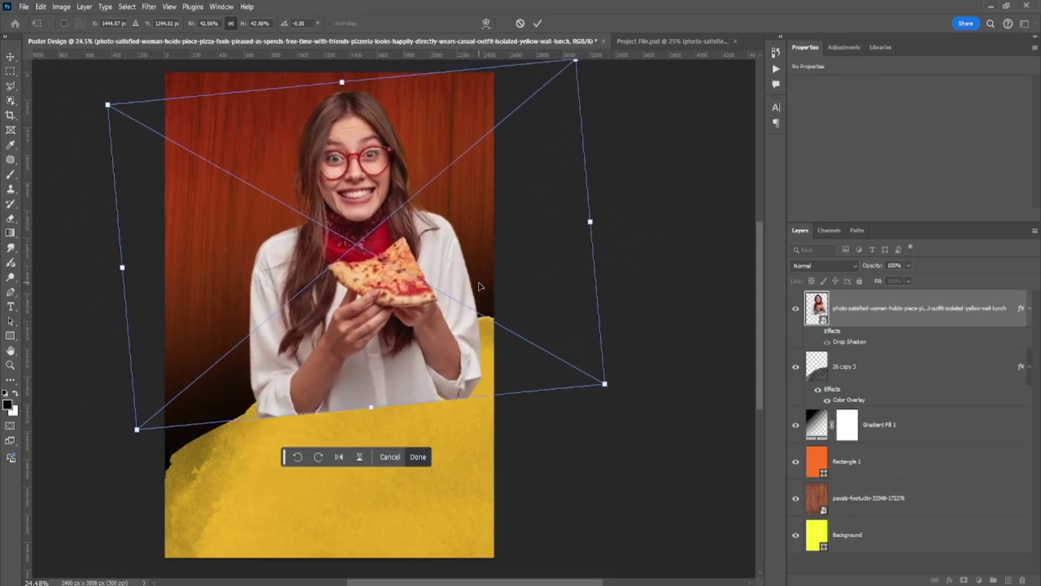
{"action": "key", "text": "Return"}
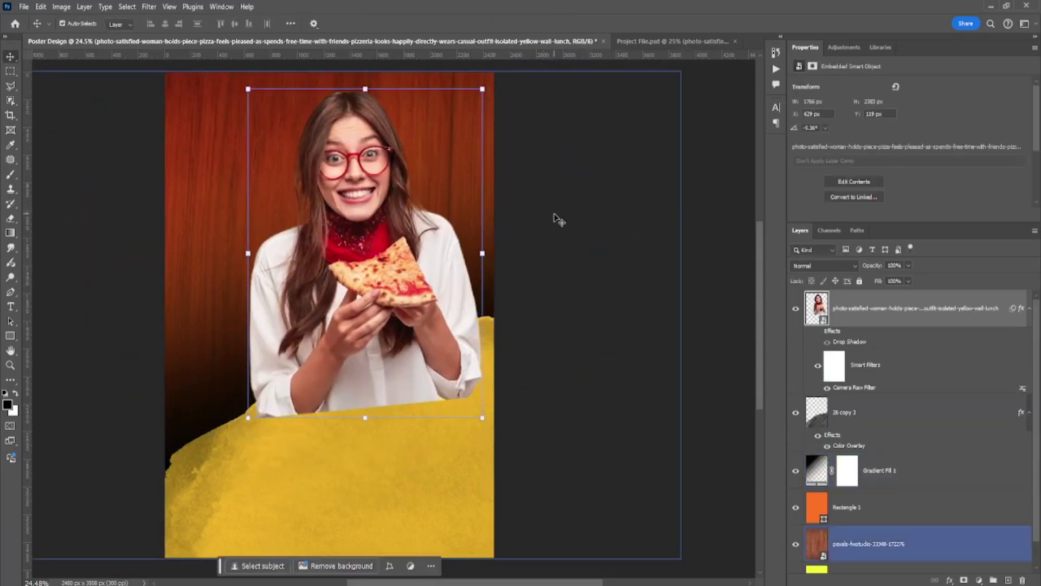
Move the woman photo layer directly below the yellow watercolor layer
{"action": "left_click_drag", "start_coordinate": [868, 317], "coordinate": [876, 447]}
{"action": "scroll", "coordinate": [429, 357], "scroll_direction": "up", "scroll_amount": 2}
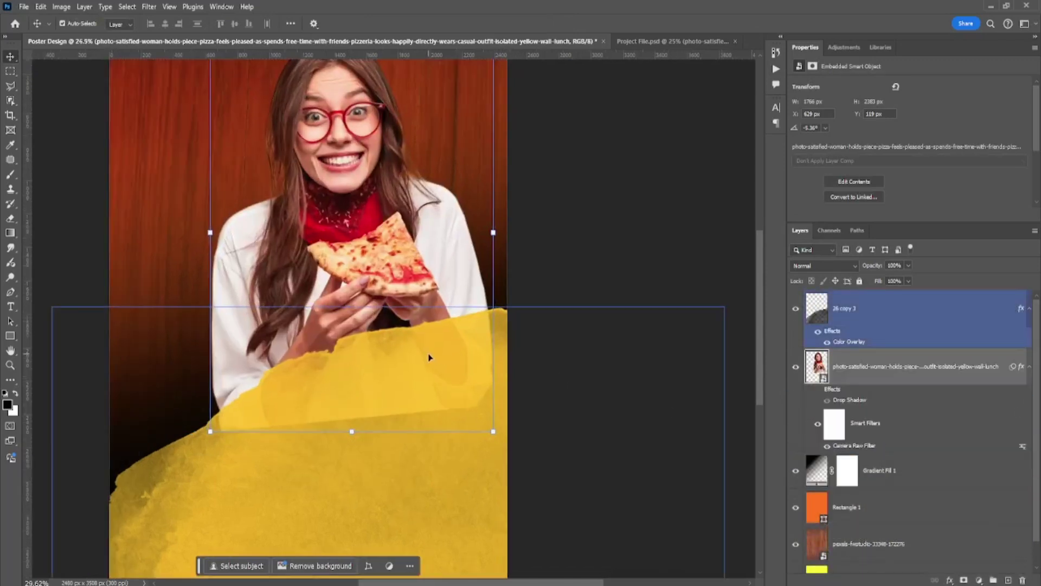
{"action": "scroll", "coordinate": [485, 360], "scroll_direction": "down", "scroll_amount": 1}
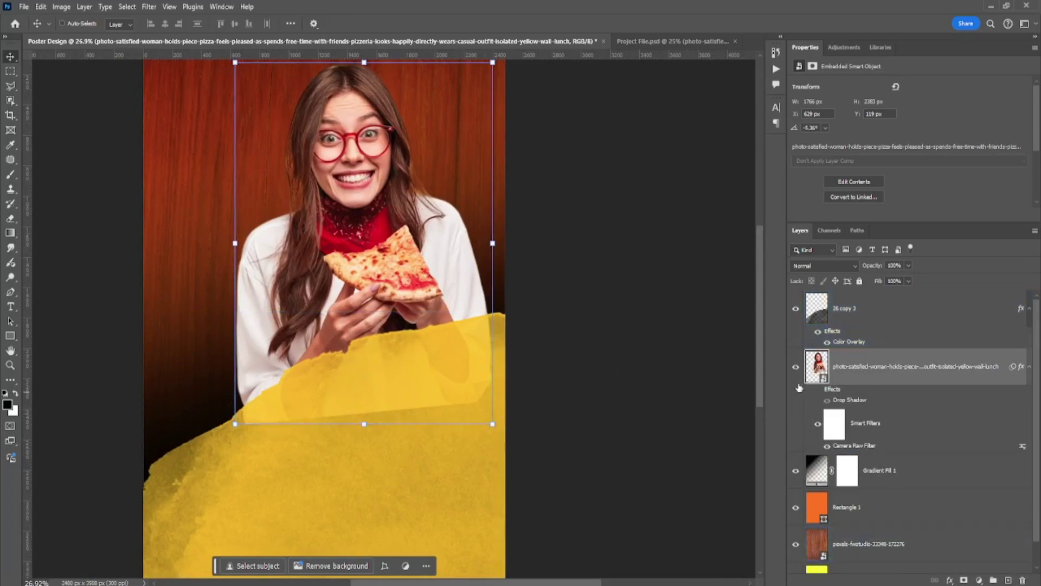
Mask the woman photo with the inverted selection of the yellow watercolor shape, hiding the part behind it
{"action": "left_click", "coordinate": [816, 378], "text": "ctrl"}
{"action": "key", "text": "ctrl+d"}
{"action": "left_click", "coordinate": [817, 310], "text": "ctrl"}
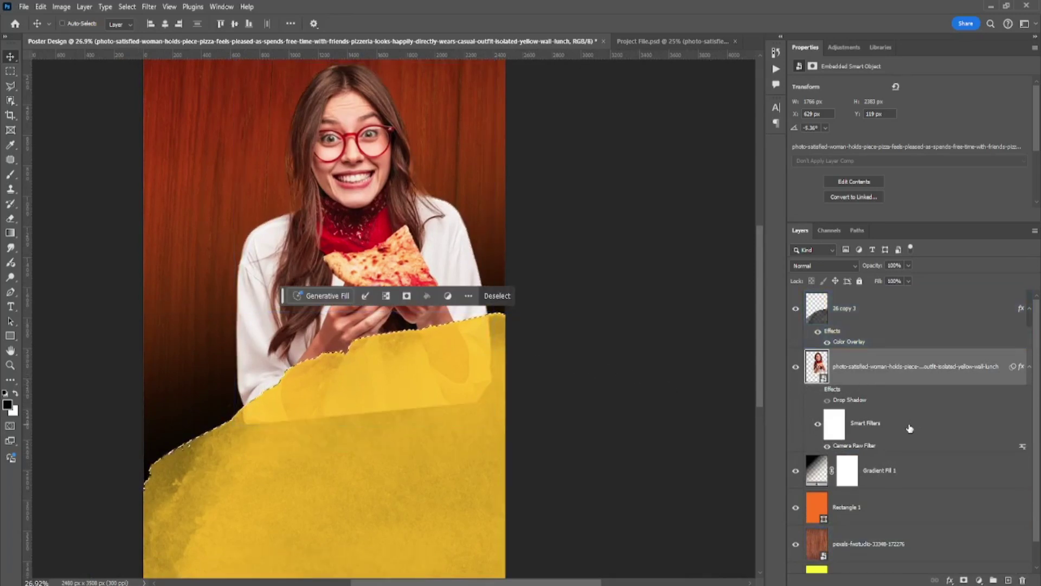
{"action": "key", "text": "ctrl+shift+i"}
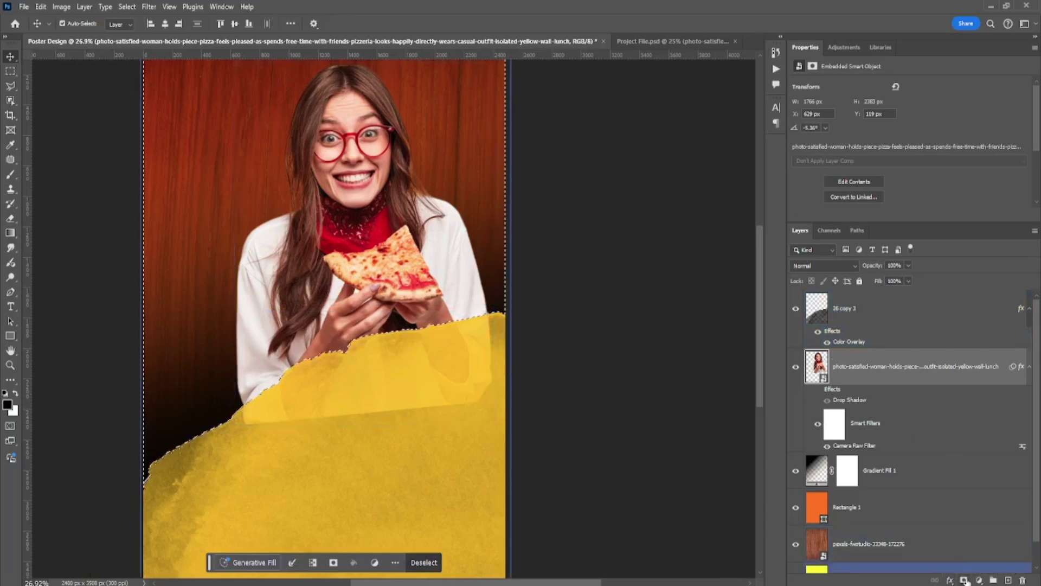
{"action": "left_click", "coordinate": [966, 581]}
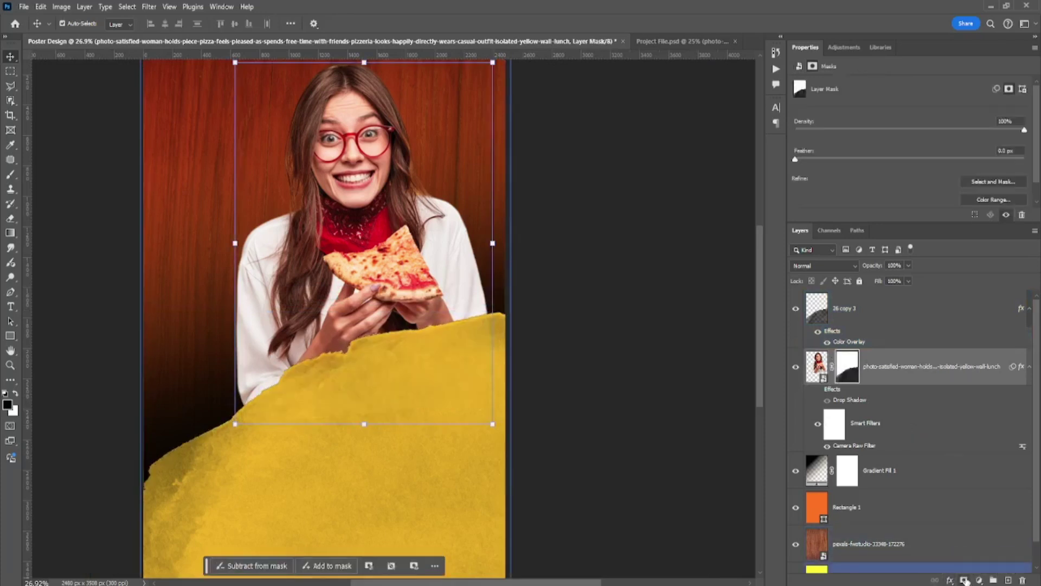
Load the woman photo's mask as a selection and add a new empty layer above the photo
{"action": "left_click", "coordinate": [624, 360]}
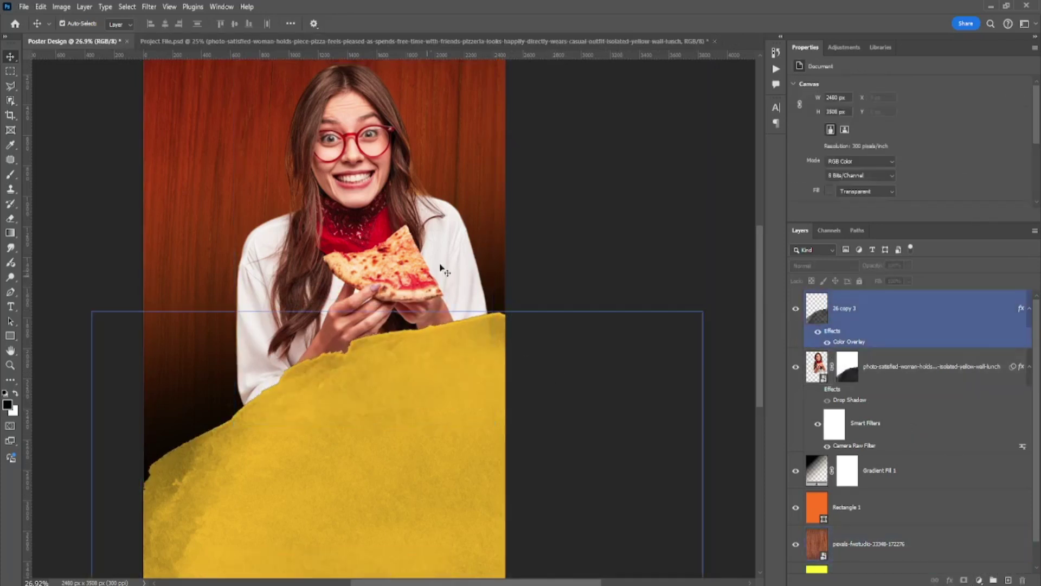
{"action": "scroll", "coordinate": [455, 265], "scroll_direction": "up", "scroll_amount": 1}
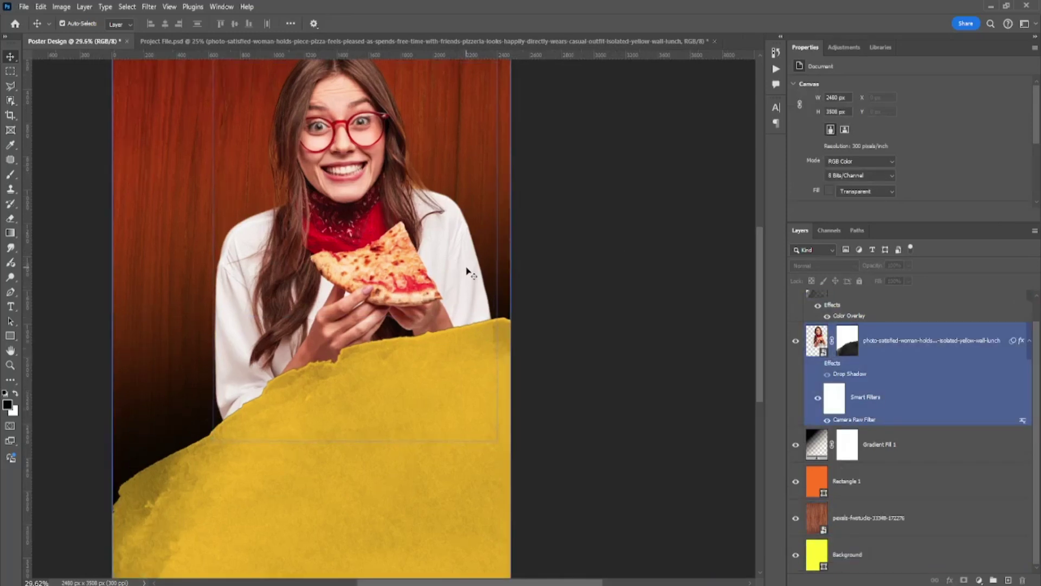
{"action": "scroll", "coordinate": [863, 337], "scroll_direction": "up", "scroll_amount": 1}
{"action": "left_click", "coordinate": [838, 369], "text": "ctrl"}
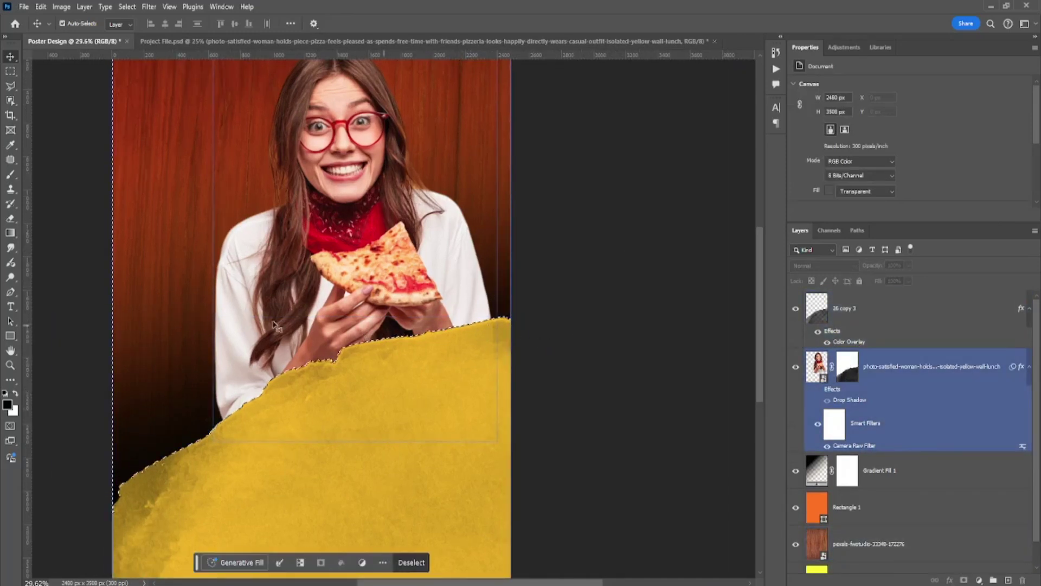
{"action": "left_click", "coordinate": [10, 178]}
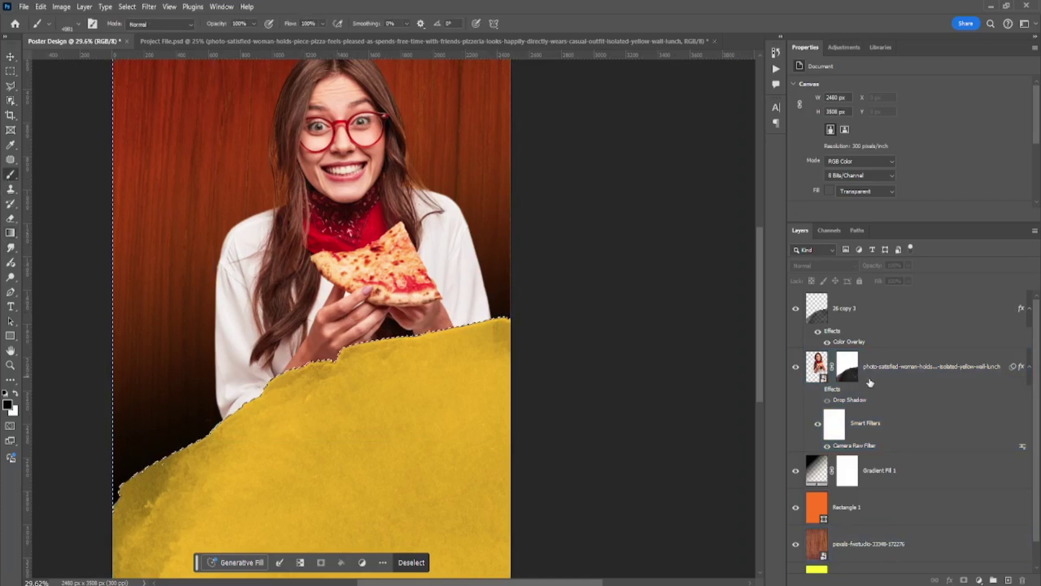
{"action": "left_click", "coordinate": [870, 382]}
{"action": "left_click", "coordinate": [1008, 581]}
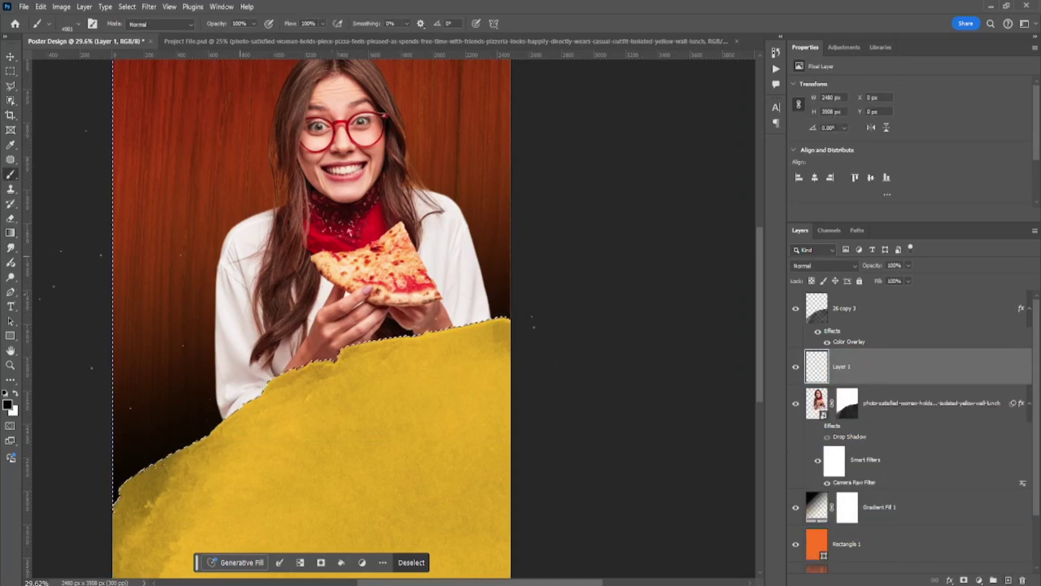
Brush soft black shading with a large soft round brush inside the selection along the yellow shape's upper edge, and deselect
{"action": "right_click", "coordinate": [354, 316]}
{"action": "double_click", "coordinate": [352, 383]}
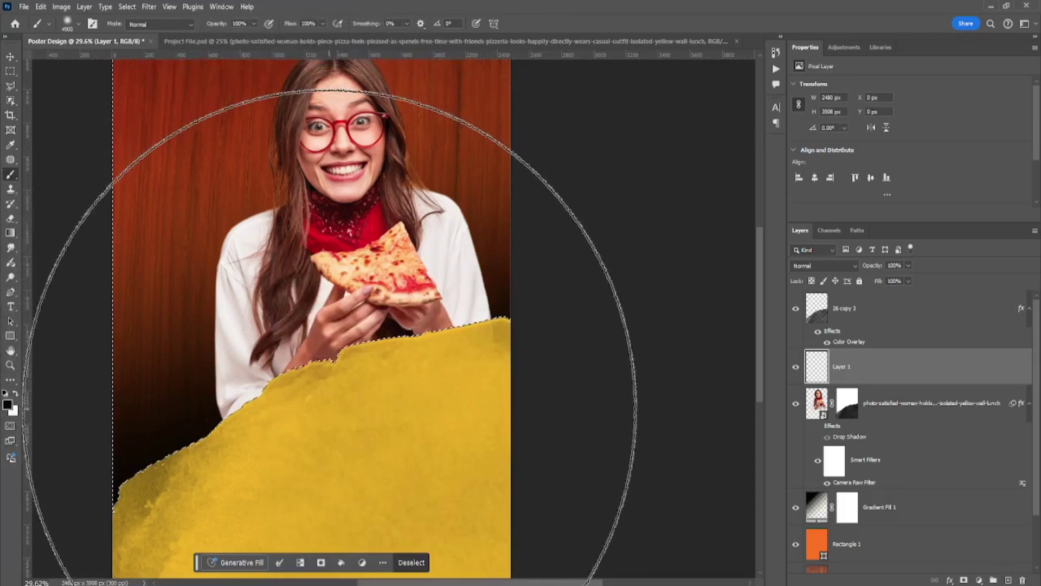
{"action": "key", "text": "["}
{"action": "key", "text": "["}
{"action": "key", "text": "["}
{"action": "key", "text": "["}
{"action": "key", "text": "["}
{"action": "key", "text": "["}
{"action": "key", "text": "["}
{"action": "key", "text": "["}
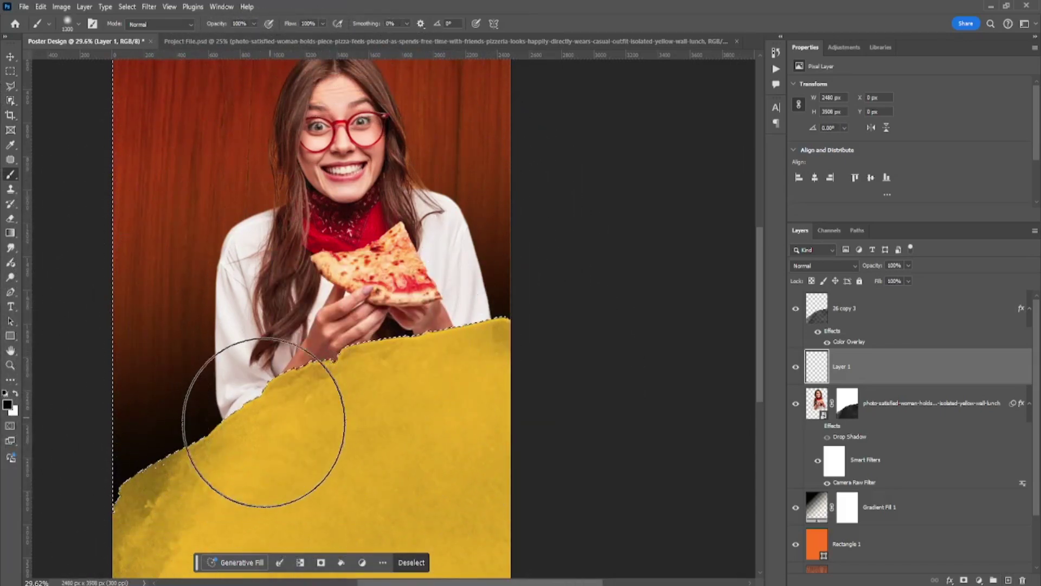
{"action": "mouse_move", "coordinate": [211, 486]}
{"action": "left_mouse_down"}
{"action": "mouse_move", "coordinate": [264, 461]}
{"action": "mouse_move", "coordinate": [545, 419]}
{"action": "mouse_move", "coordinate": [254, 502]}
{"action": "mouse_move", "coordinate": [400, 455]}
{"action": "mouse_move", "coordinate": [691, 457]}
{"action": "left_mouse_up"}
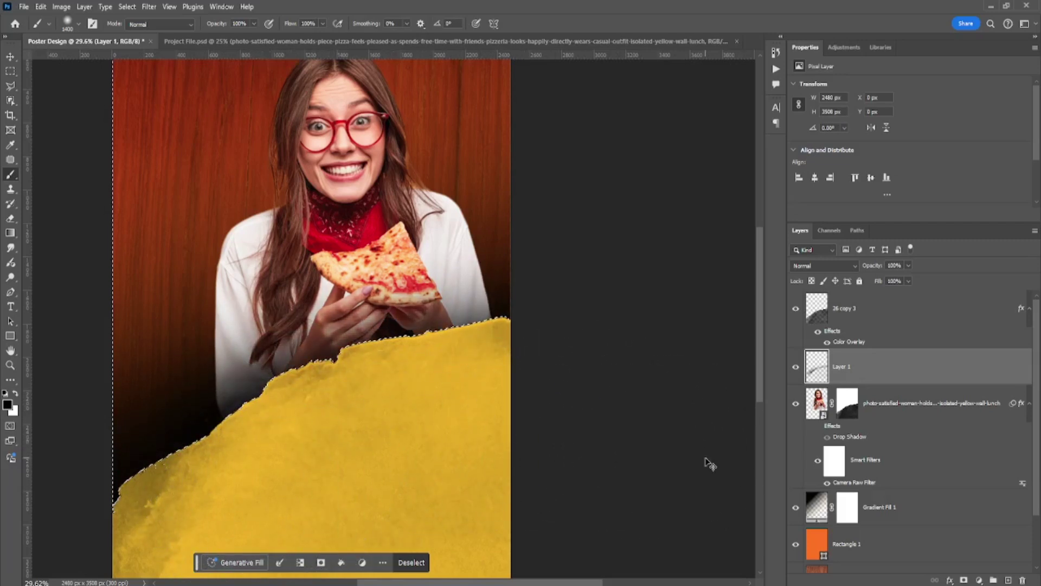
{"action": "key", "text": "ctrl+d"}
{"action": "key", "text": "ctrl+0"}
{"action": "scroll", "coordinate": [471, 173], "scroll_direction": "up", "scroll_amount": 3}
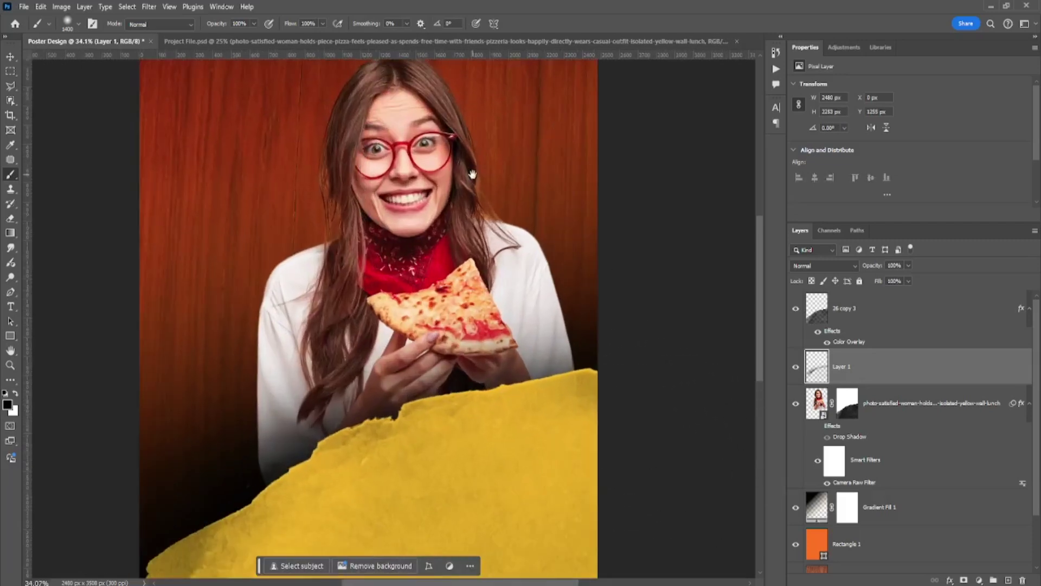
{"action": "left_click_drag", "start_coordinate": [471, 174], "coordinate": [487, 223]}
{"action": "scroll", "coordinate": [482, 225], "scroll_direction": "down", "scroll_amount": 1}
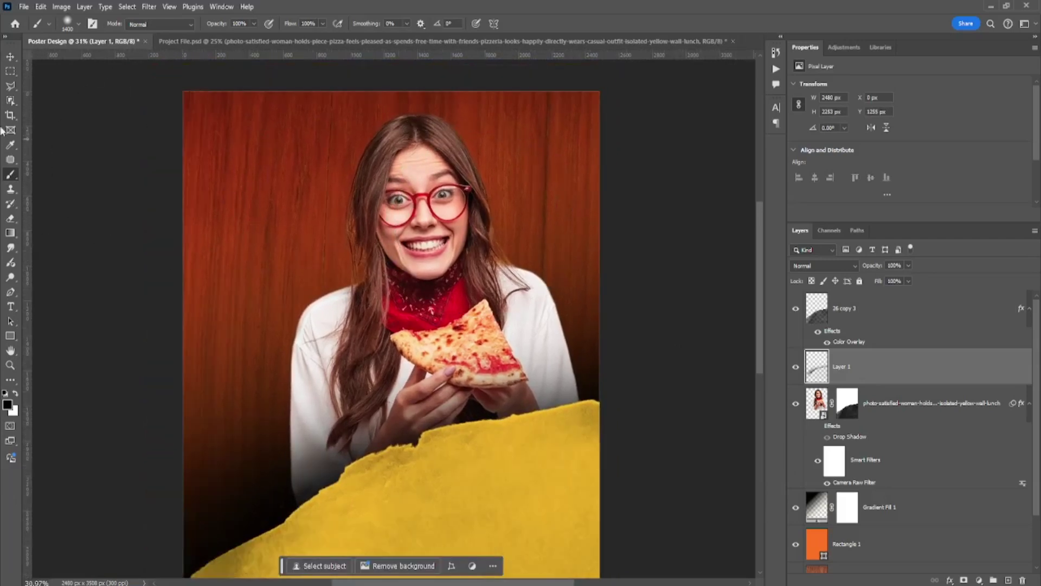
Turn on the layer effects of the woman photo so that its drop shadow shows
{"action": "left_click", "coordinate": [11, 58]}
{"action": "scroll", "coordinate": [315, 173], "scroll_direction": "down", "scroll_amount": 1}
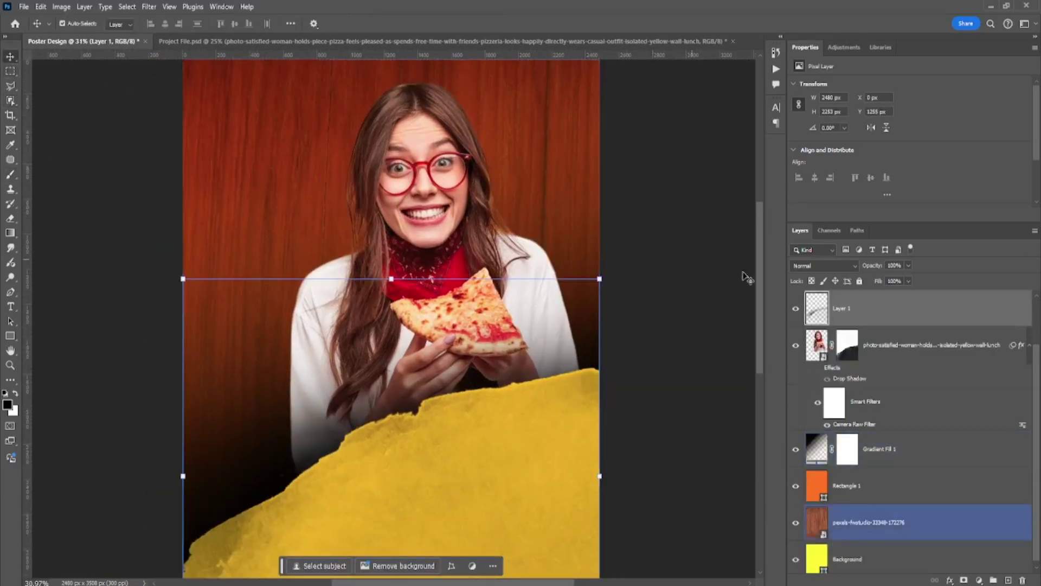
{"action": "left_click", "coordinate": [875, 334]}
{"action": "right_click", "coordinate": [885, 343]}
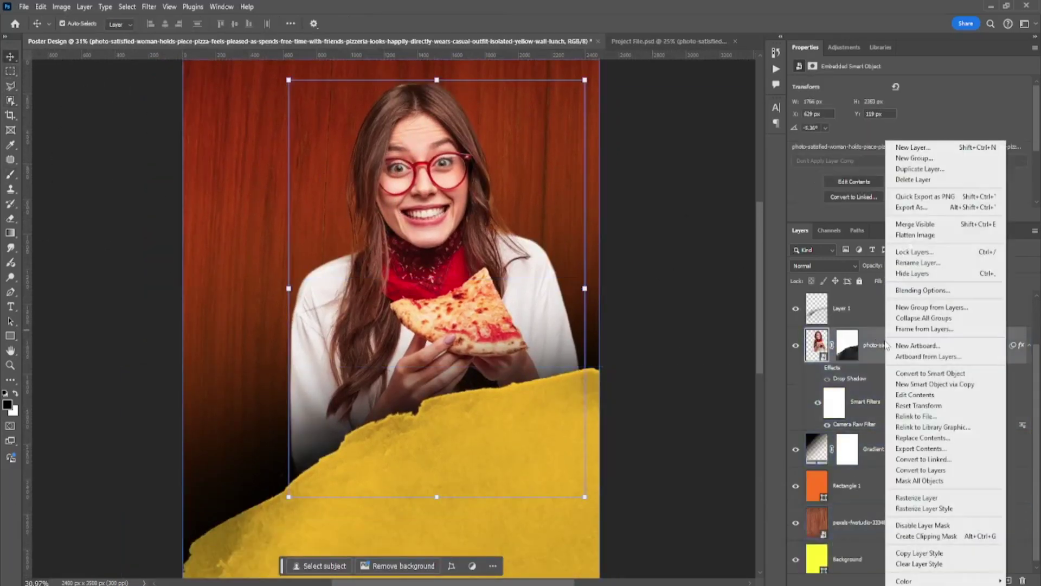
{"action": "left_click", "coordinate": [817, 371]}
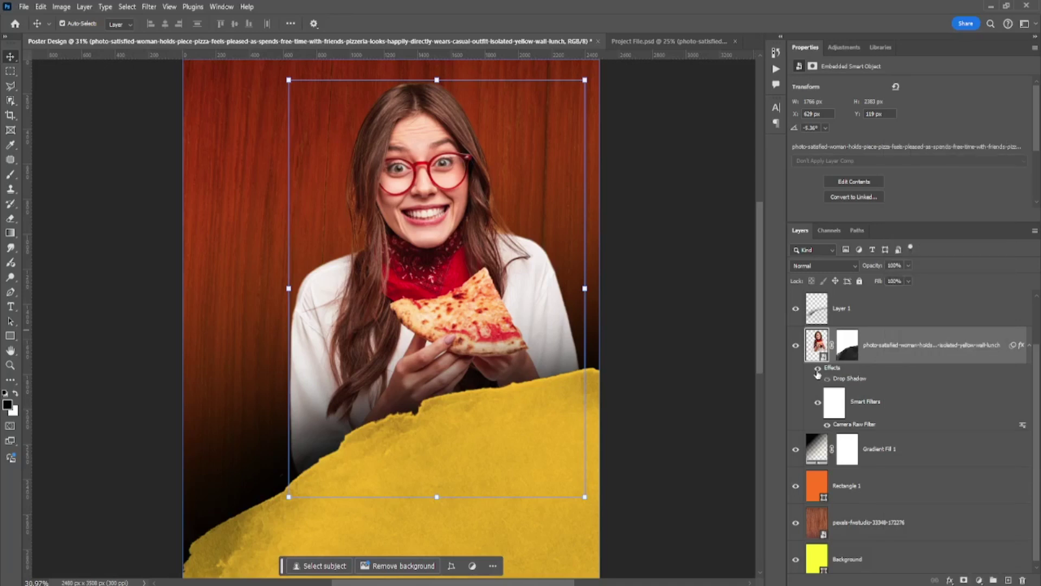
{"action": "left_click", "coordinate": [672, 260]}
{"action": "scroll", "coordinate": [521, 247], "scroll_direction": "down", "scroll_amount": 1}
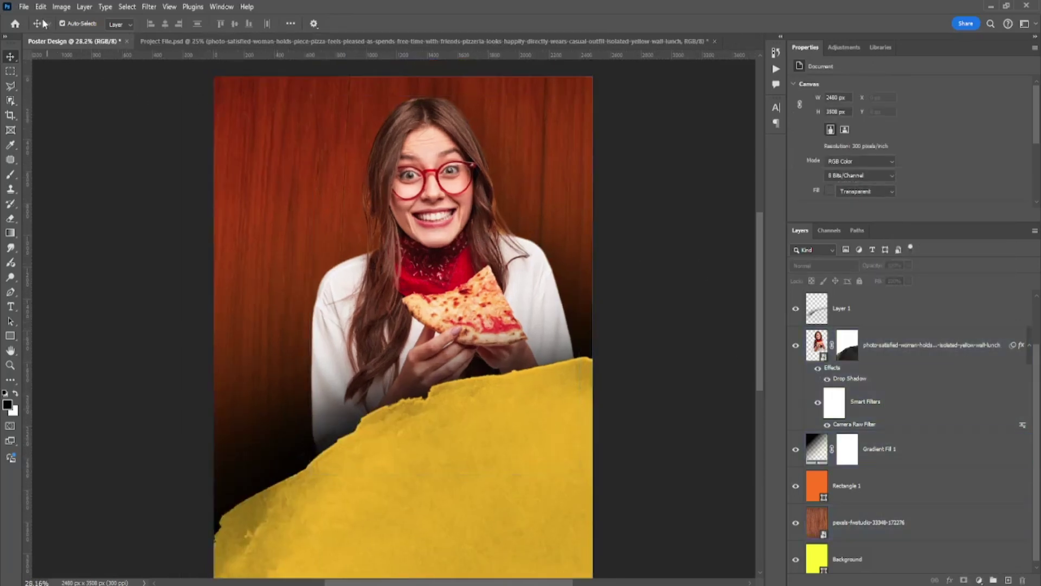
Place the whole-pizza image pizza red food_15367782 (1) as an embedded object and move its layer directly below Gradient Fill 1
{"action": "left_click", "coordinate": [23, 7]}
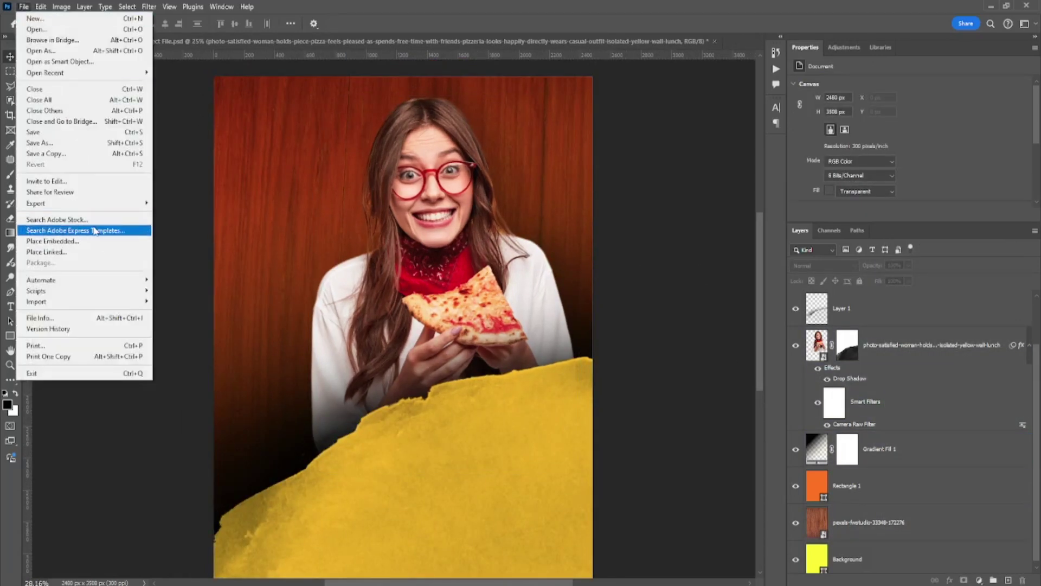
{"action": "left_click", "coordinate": [98, 240]}
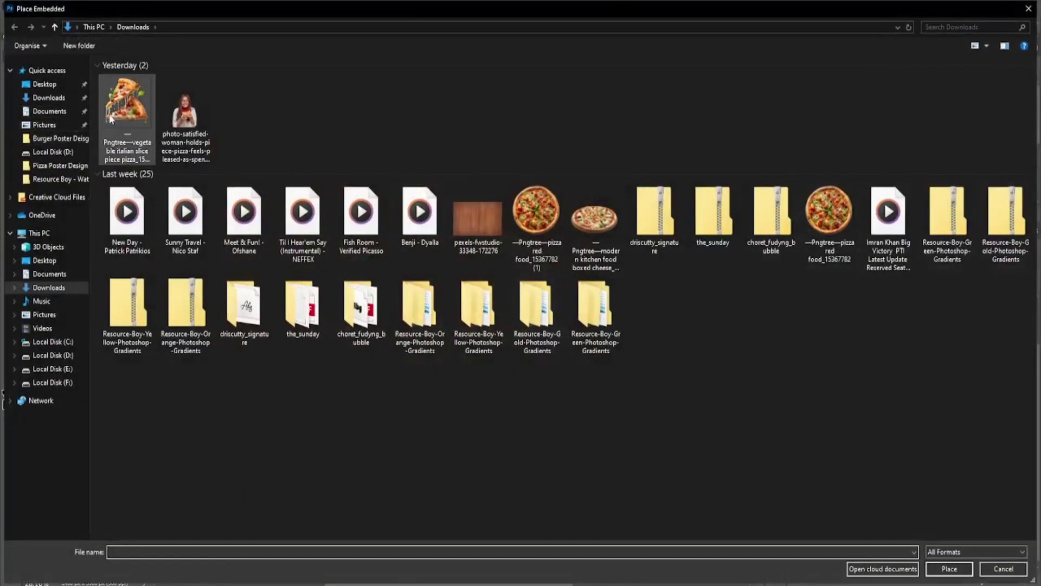
{"action": "double_click", "coordinate": [531, 202]}
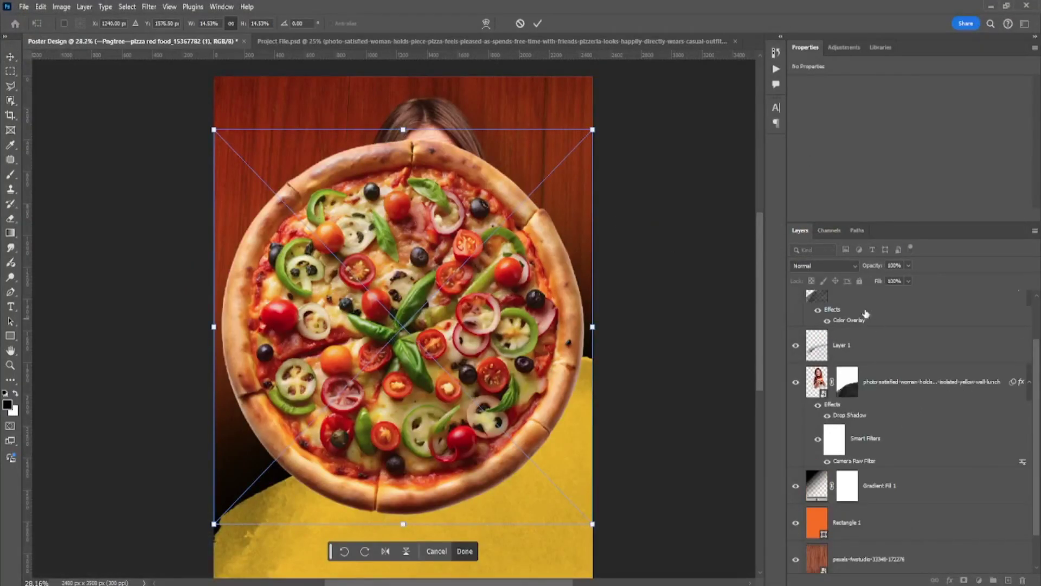
{"action": "scroll", "coordinate": [866, 314], "scroll_direction": "up", "scroll_amount": 3}
{"action": "left_click_drag", "start_coordinate": [881, 324], "coordinate": [893, 556]}
Scale the pizza image to about 13.4% and position it behind the woman in the poster's upper part
{"action": "left_click_drag", "start_coordinate": [593, 130], "coordinate": [563, 147]}
{"action": "left_click_drag", "start_coordinate": [538, 180], "coordinate": [574, 100]}
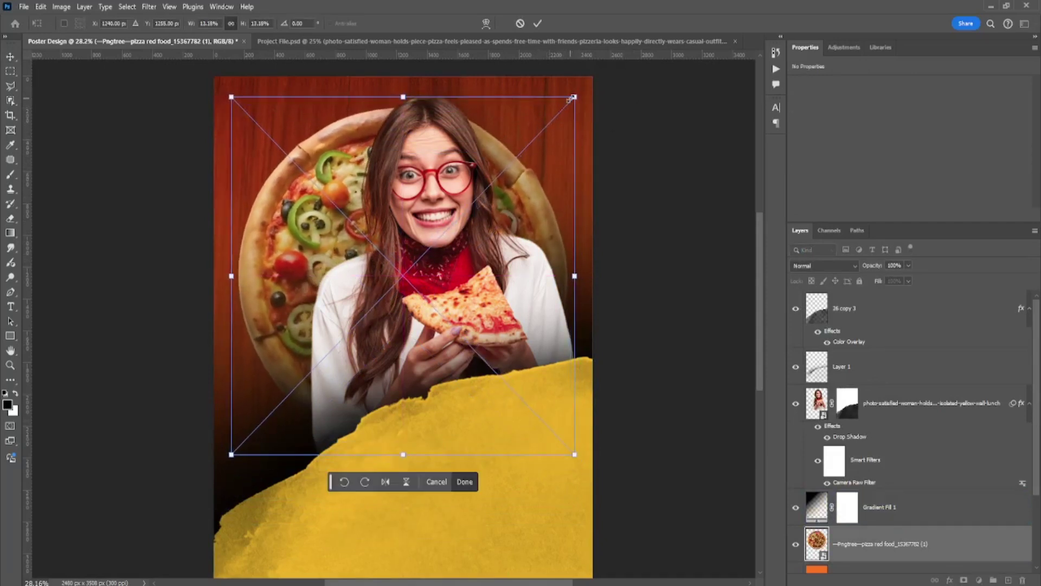
{"action": "key", "text": "Return"}
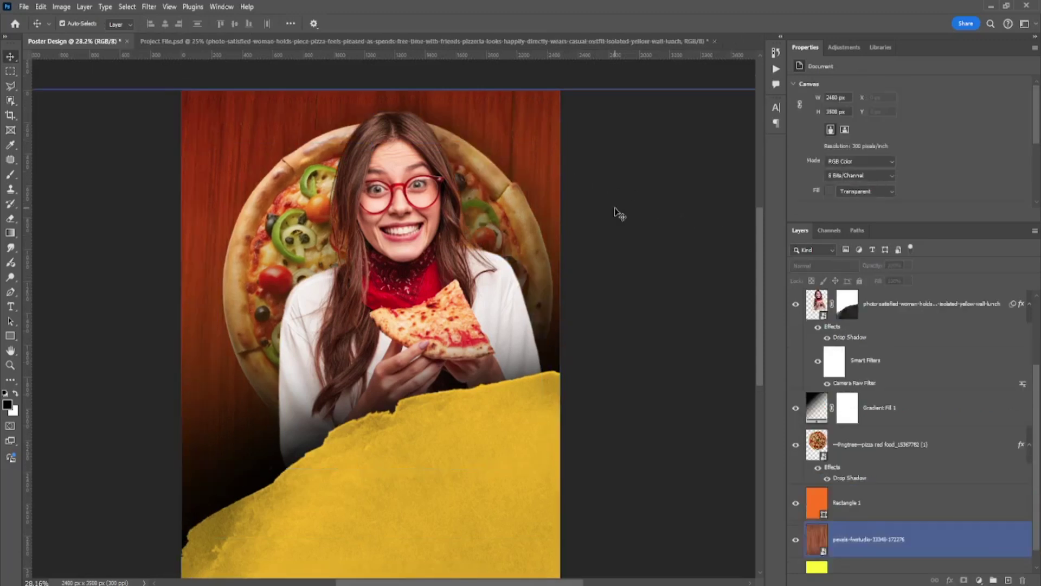
Examine the finished layout in Project File.psd as a reference and return to the Poster Design document
{"action": "left_click", "coordinate": [480, 42]}
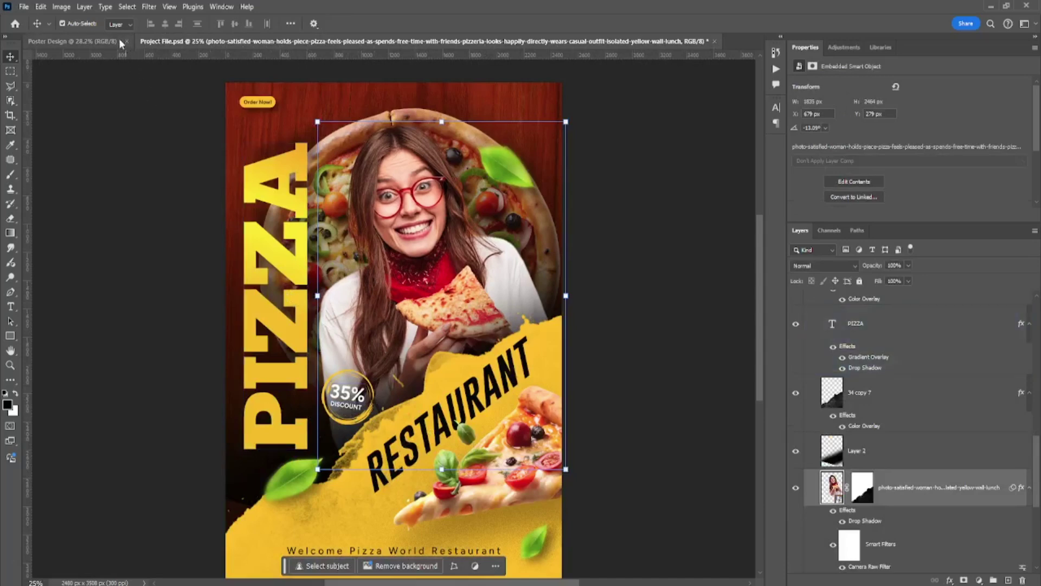
{"action": "left_click", "coordinate": [90, 41]}
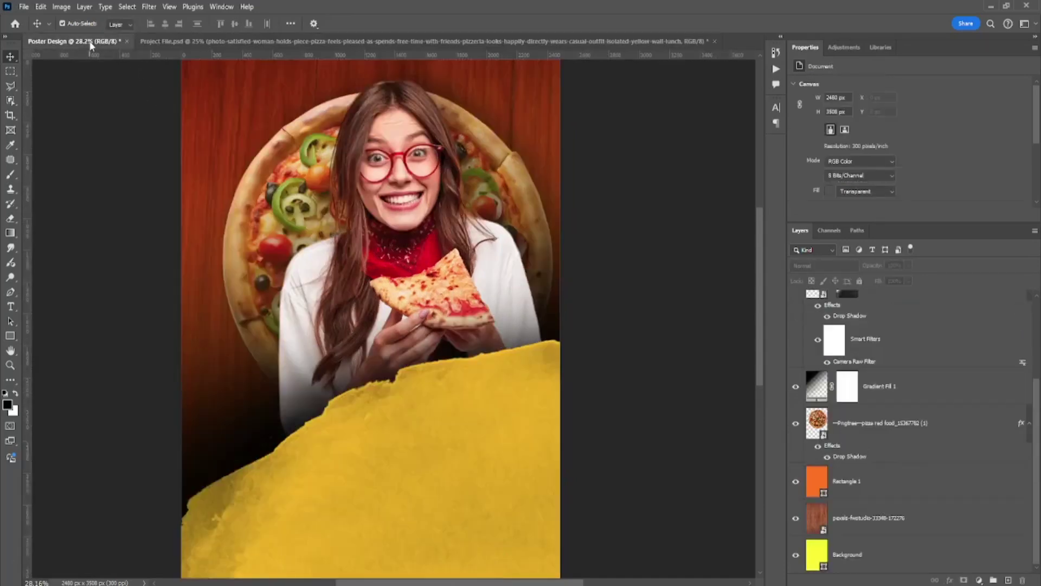
{"action": "left_click", "coordinate": [187, 41]}
{"action": "scroll", "coordinate": [378, 381], "scroll_direction": "down", "scroll_amount": 1}
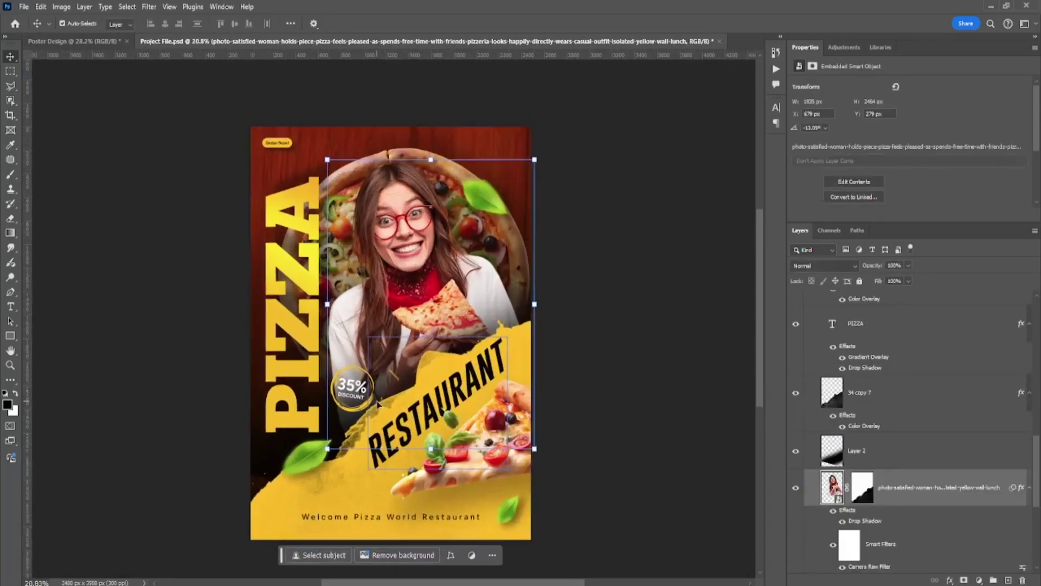
{"action": "scroll", "coordinate": [378, 399], "scroll_direction": "up", "scroll_amount": 1}
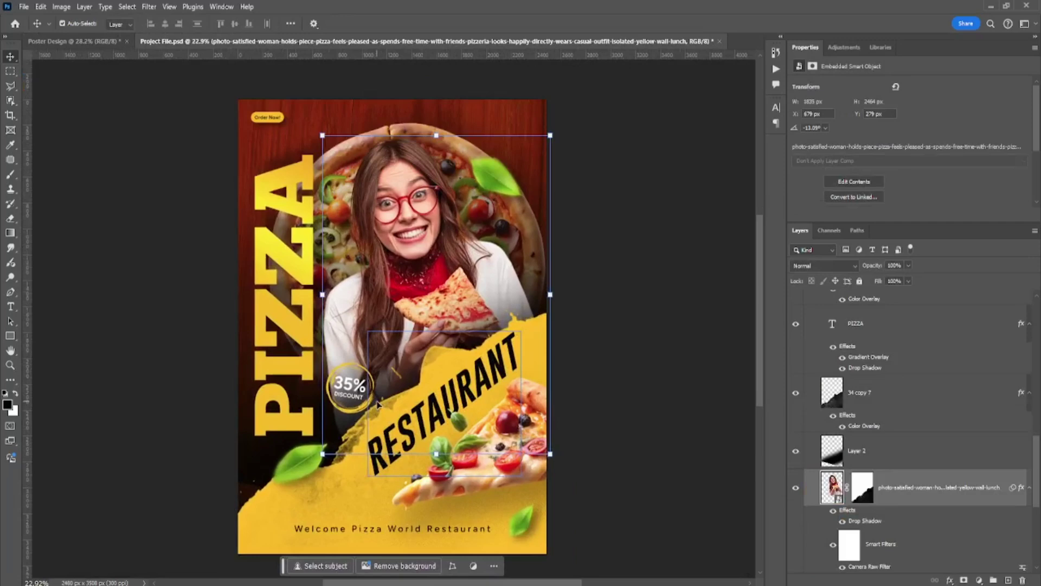
{"action": "left_click", "coordinate": [82, 44]}
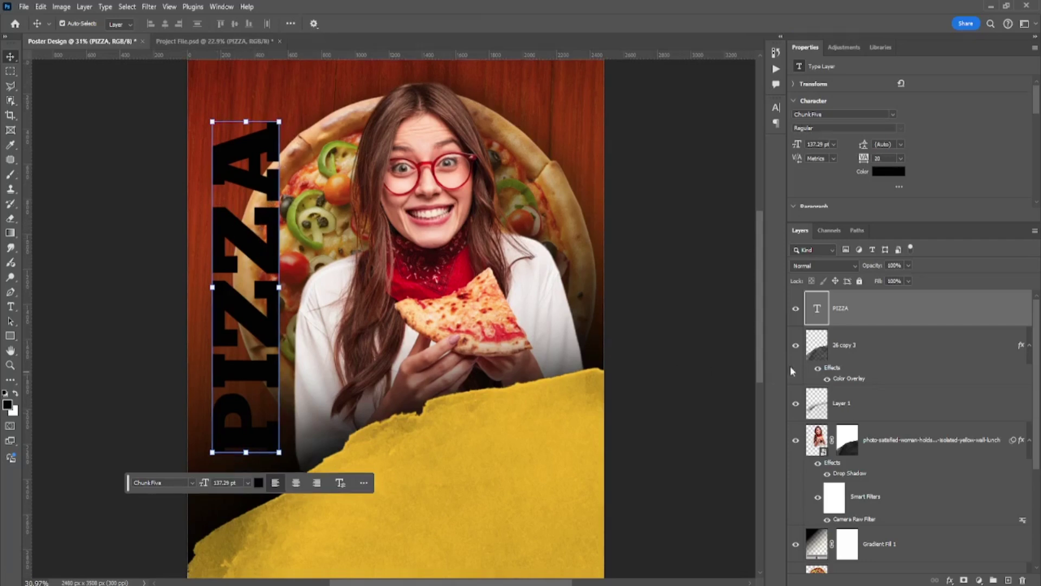
Add a linear yellow Gradient Overlay at -114° to the PIZZA text layer
{"action": "right_click", "coordinate": [876, 316]}
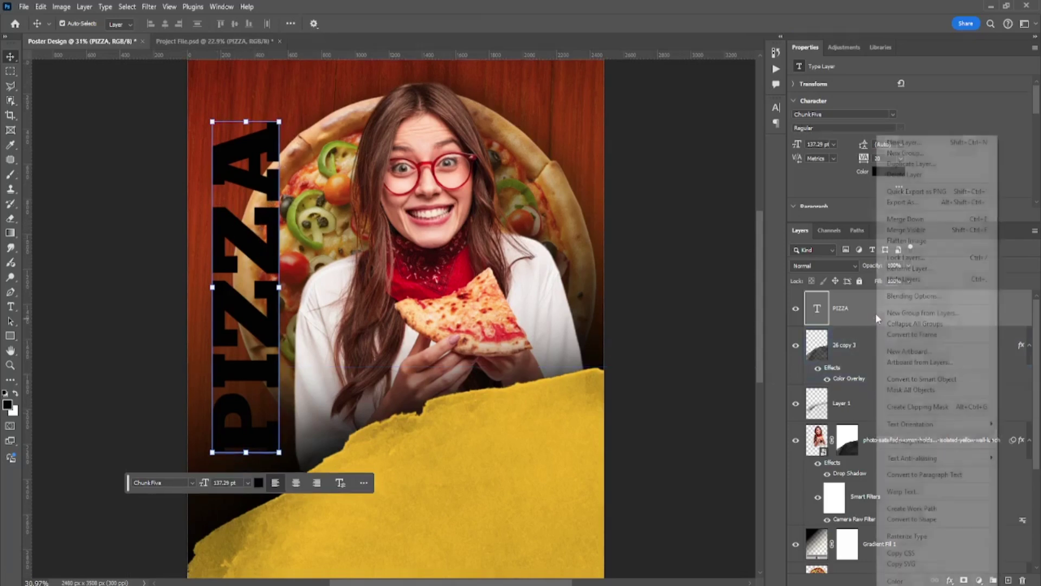
{"action": "left_click", "coordinate": [899, 299]}
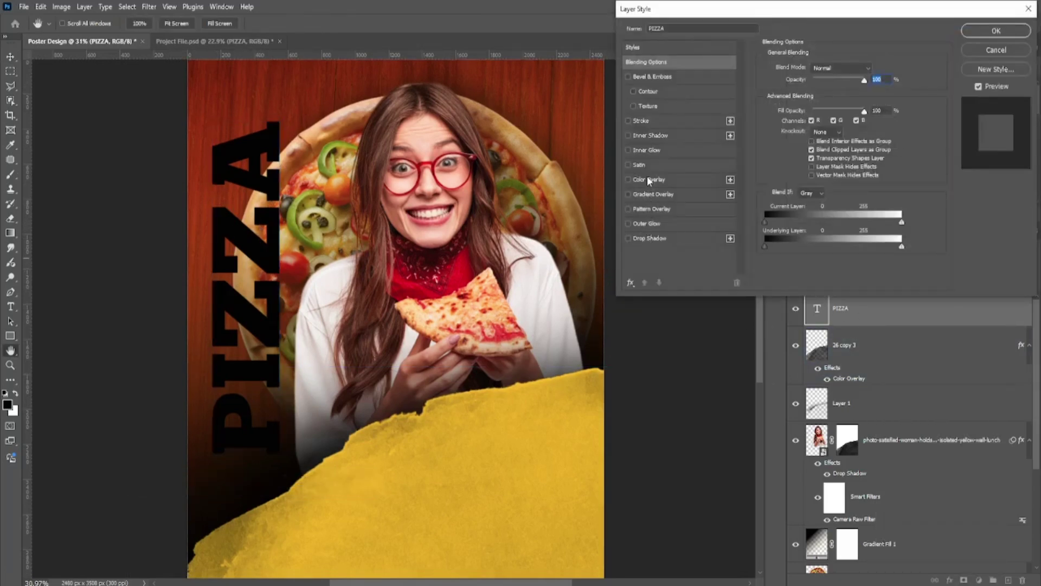
{"action": "left_click", "coordinate": [650, 193]}
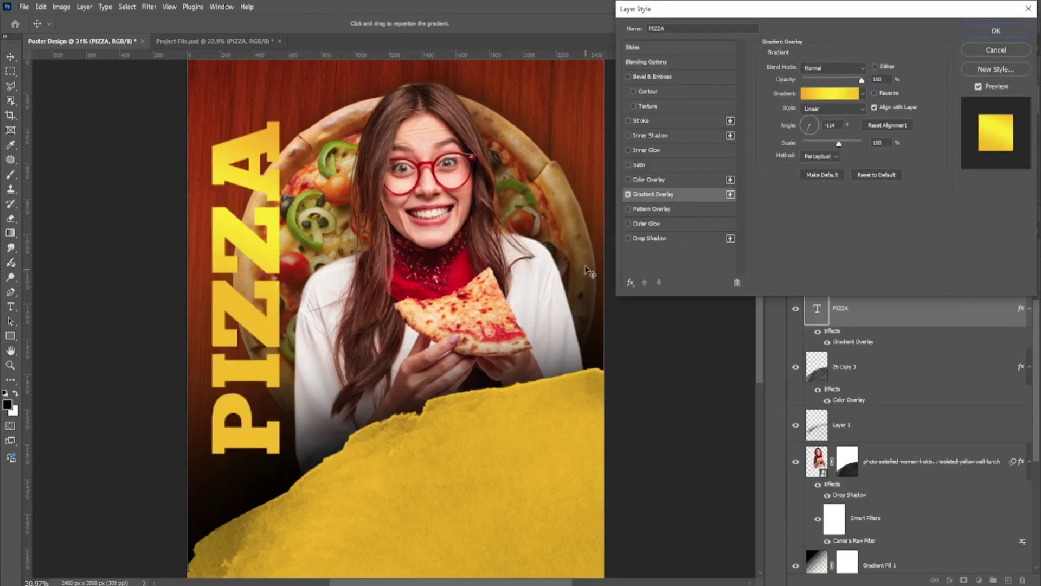
Add a Drop Shadow to the PIZZA text with an angle of -100°, a distance of about 76 px and a size of 87 px
{"action": "left_click", "coordinate": [637, 239]}
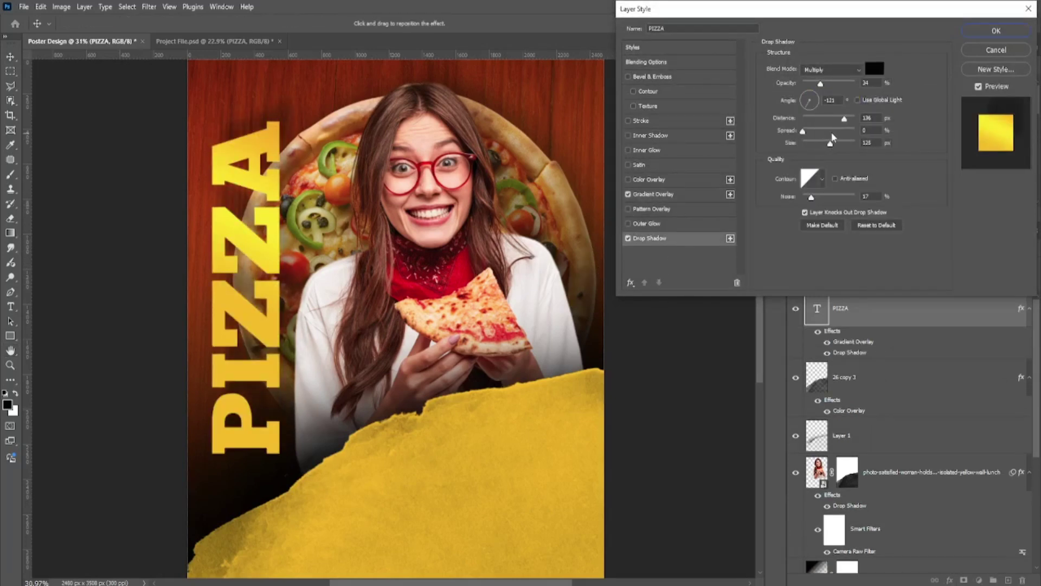
{"action": "left_click_drag", "start_coordinate": [831, 142], "coordinate": [811, 144]}
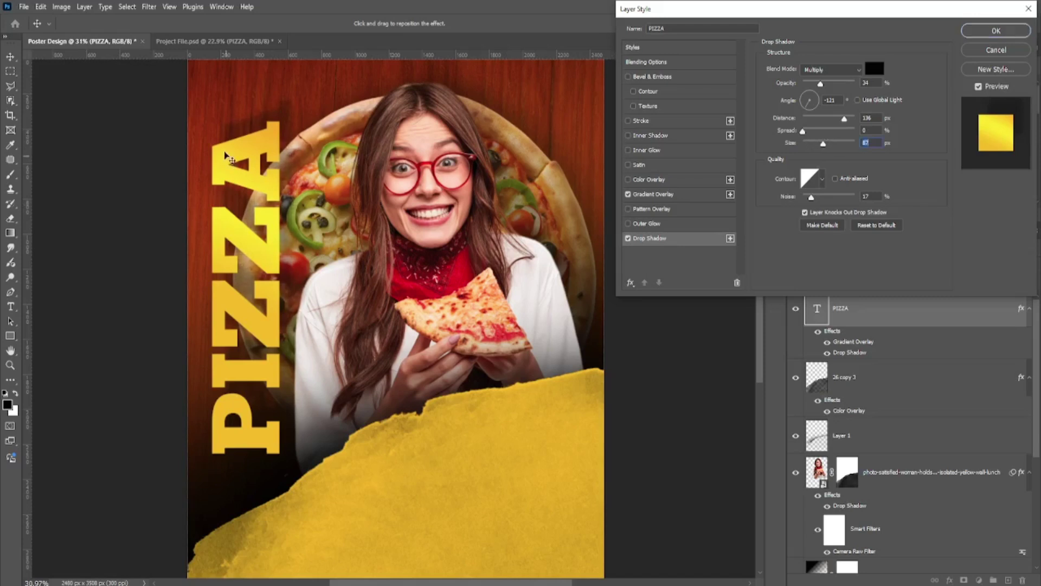
{"action": "left_click_drag", "start_coordinate": [273, 165], "coordinate": [273, 161]}
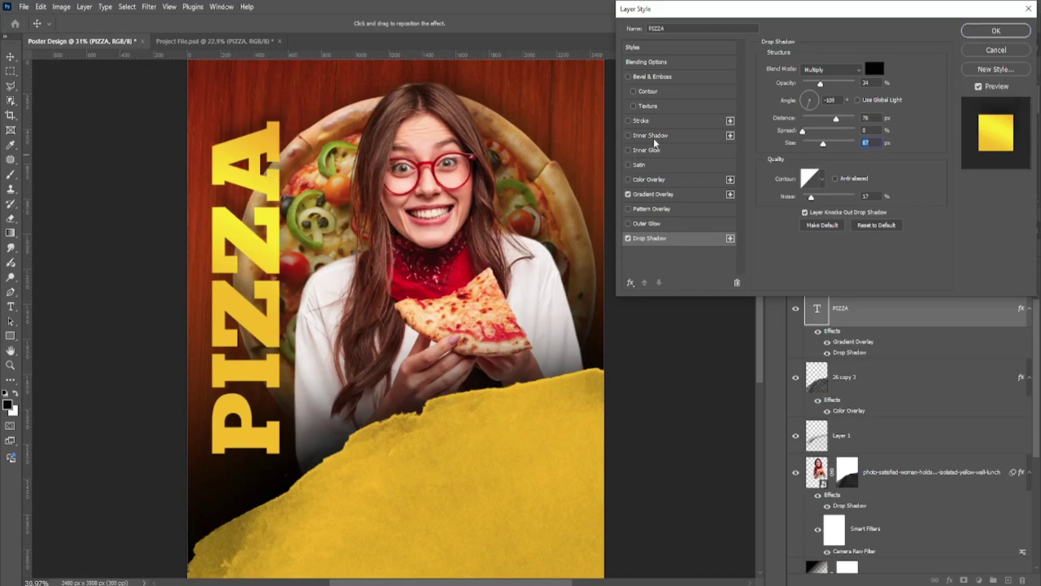
{"action": "left_click", "coordinate": [1010, 34]}
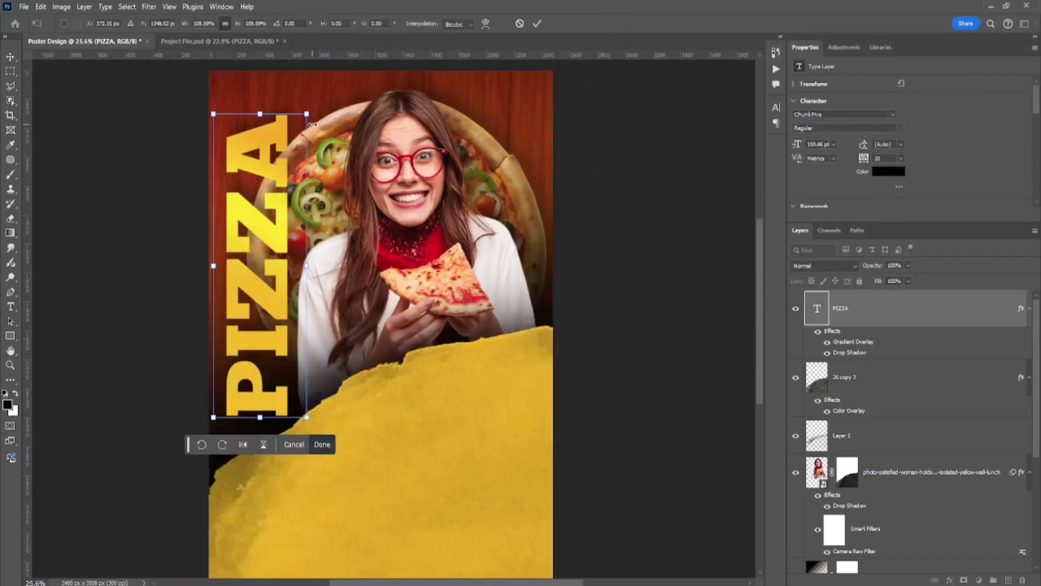
Scale the vertical PIZZA text to about 143 pt and keep it along the poster's left side
{"action": "key", "text": "Return"}
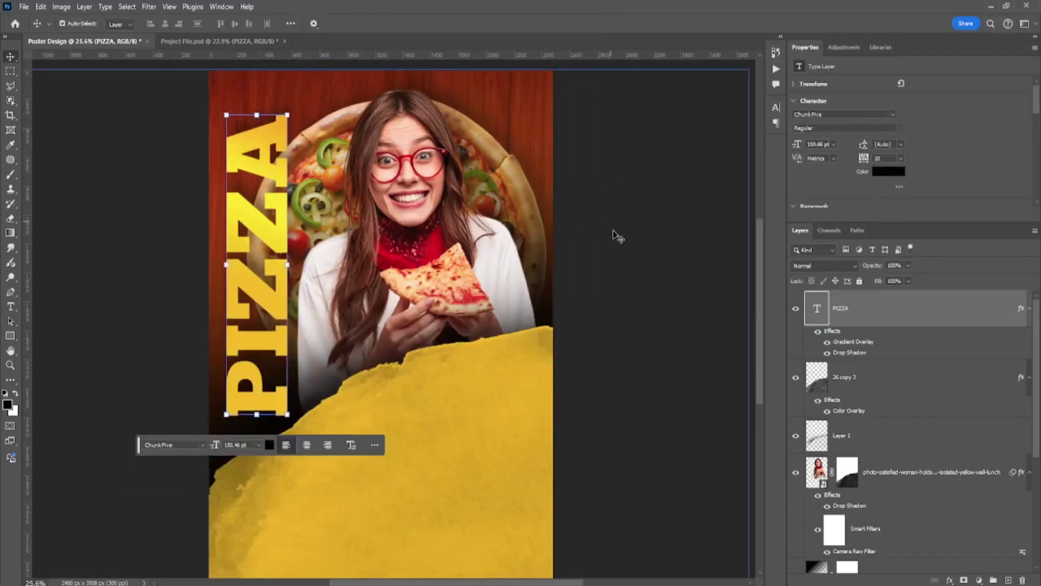
{"action": "left_click", "coordinate": [633, 274]}
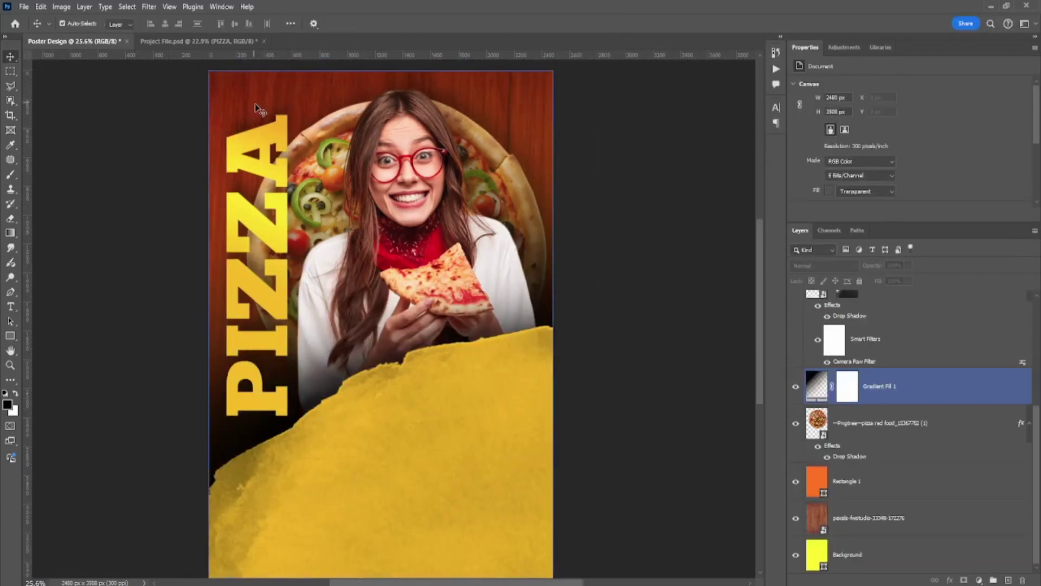
{"action": "left_click", "coordinate": [275, 146]}
{"action": "key", "text": "ctrl+t"}
{"action": "left_click_drag", "start_coordinate": [263, 114], "coordinate": [262, 129]}
{"action": "key", "text": "Return"}
{"action": "key", "text": "ctrl+0"}
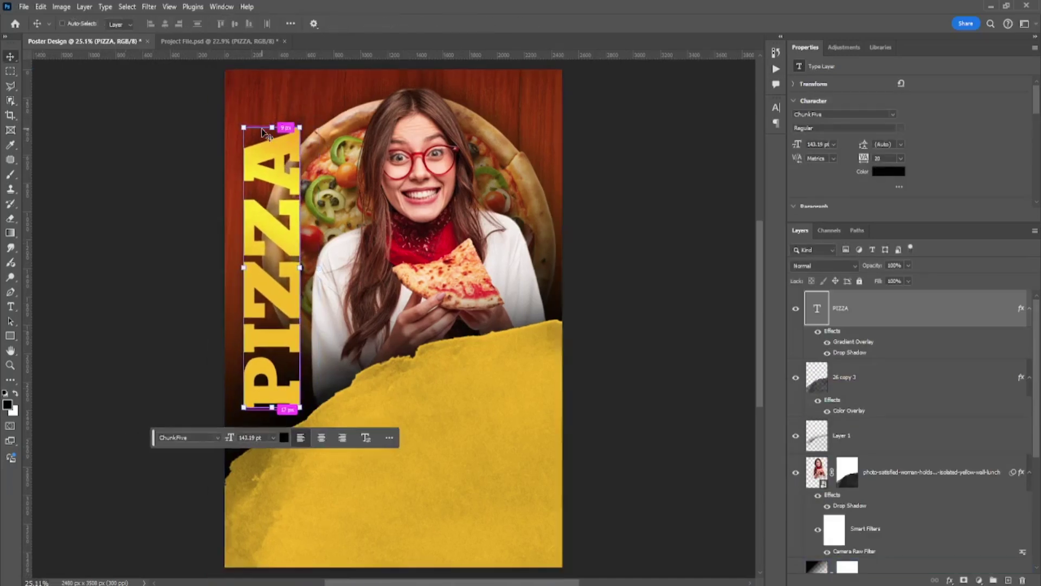
{"action": "left_click", "coordinate": [682, 347]}
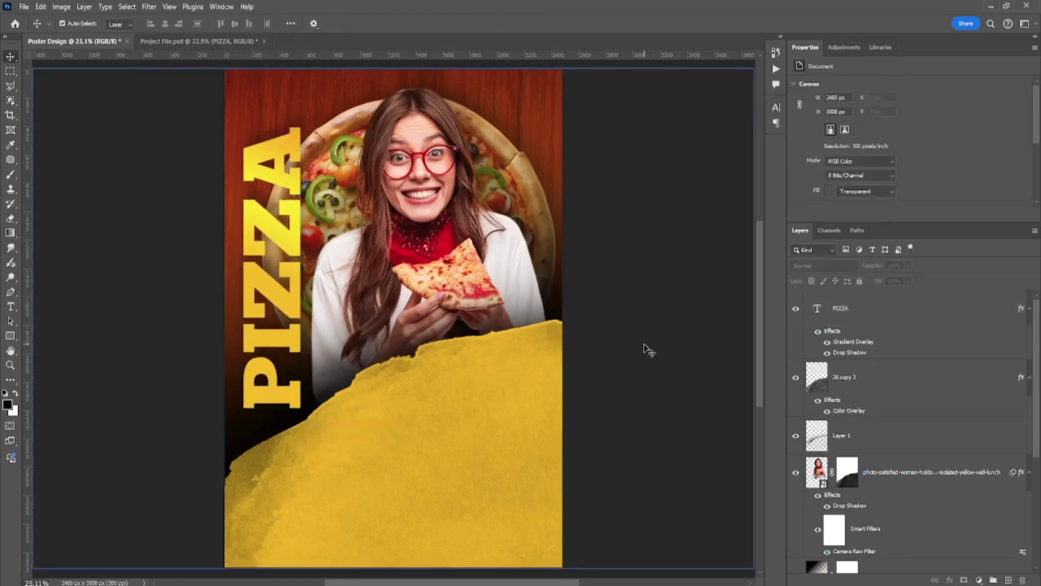
Nudge the vertical PIZZA text slightly upward
{"action": "scroll", "coordinate": [291, 339], "scroll_direction": "up", "scroll_amount": 2}
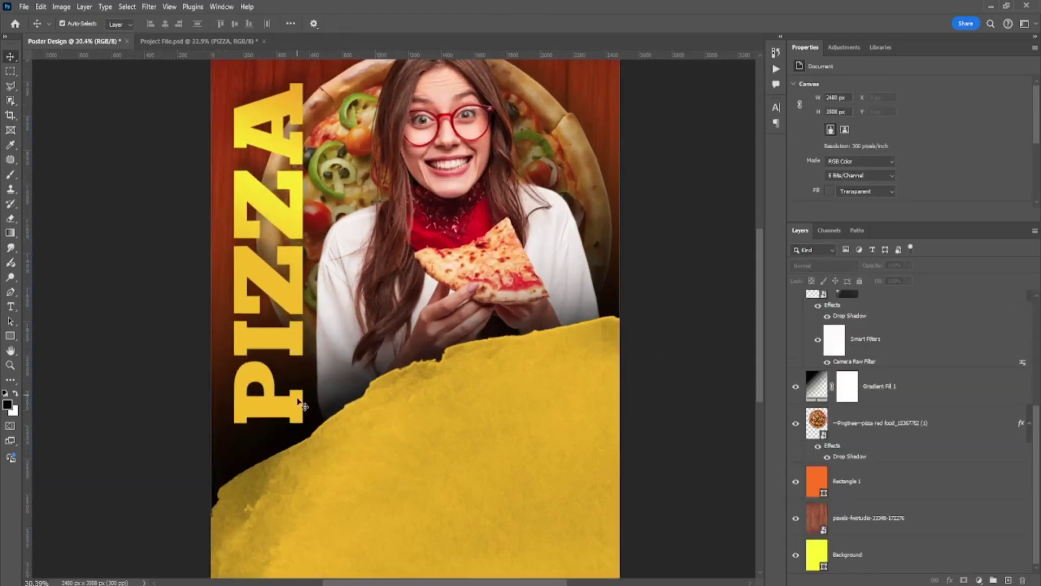
{"action": "left_click_drag", "start_coordinate": [296, 404], "coordinate": [296, 401]}
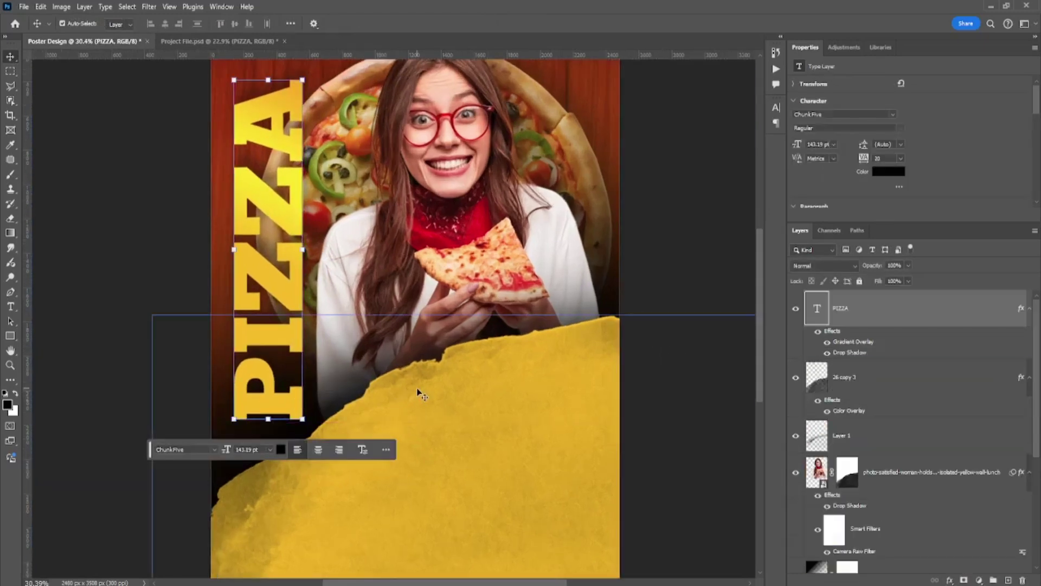
{"action": "scroll", "coordinate": [417, 390], "scroll_direction": "down", "scroll_amount": 3}
{"action": "left_click", "coordinate": [615, 378]}
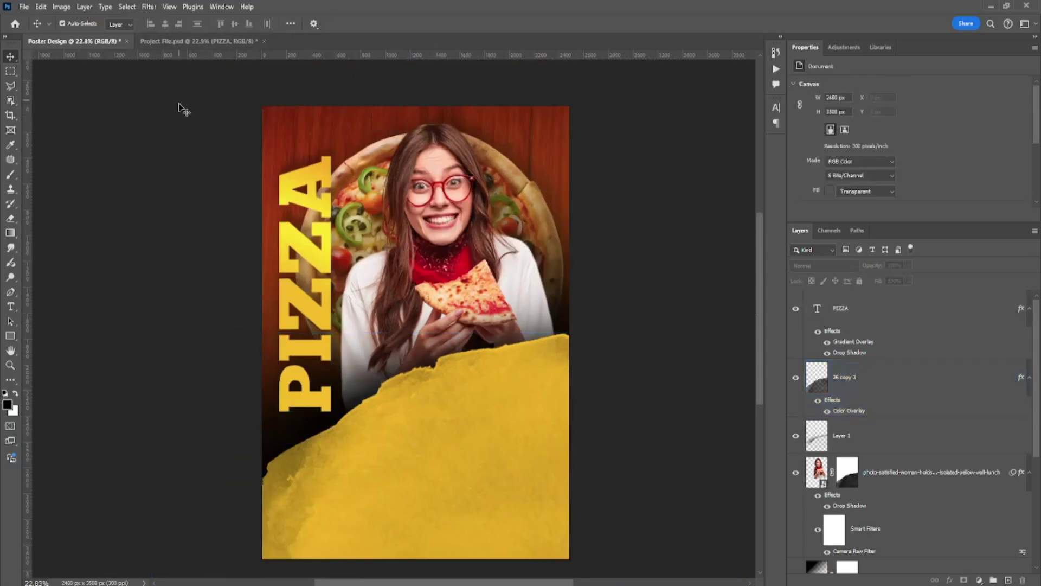
Bring the pizza slice with its drop shadow from Project File.psd into the lower-right part of the poster's yellow area
{"action": "left_click_drag", "start_coordinate": [178, 104], "coordinate": [532, 469]}
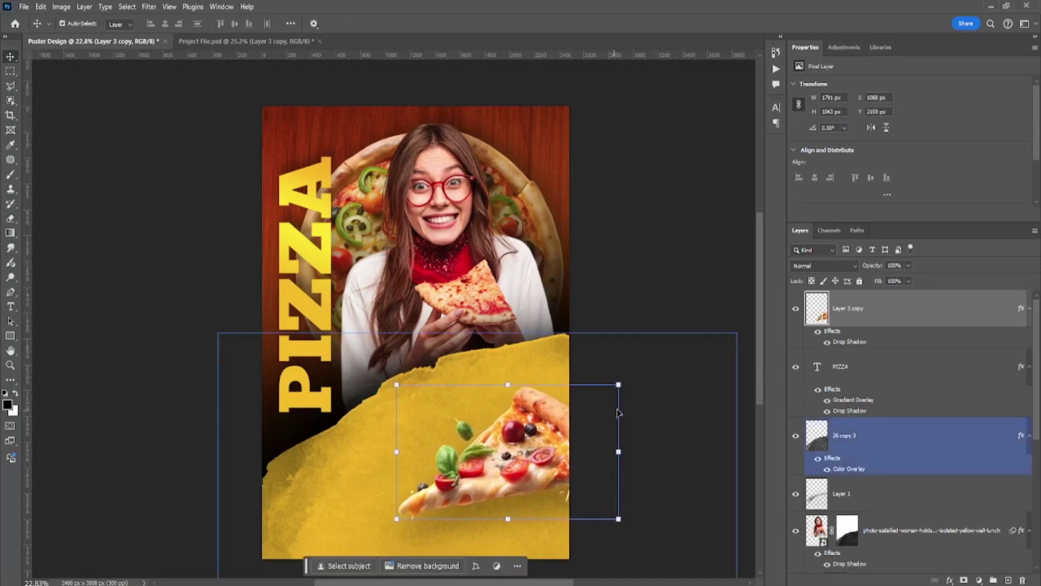
{"action": "left_click", "coordinate": [640, 402]}
{"action": "left_click", "coordinate": [641, 402]}
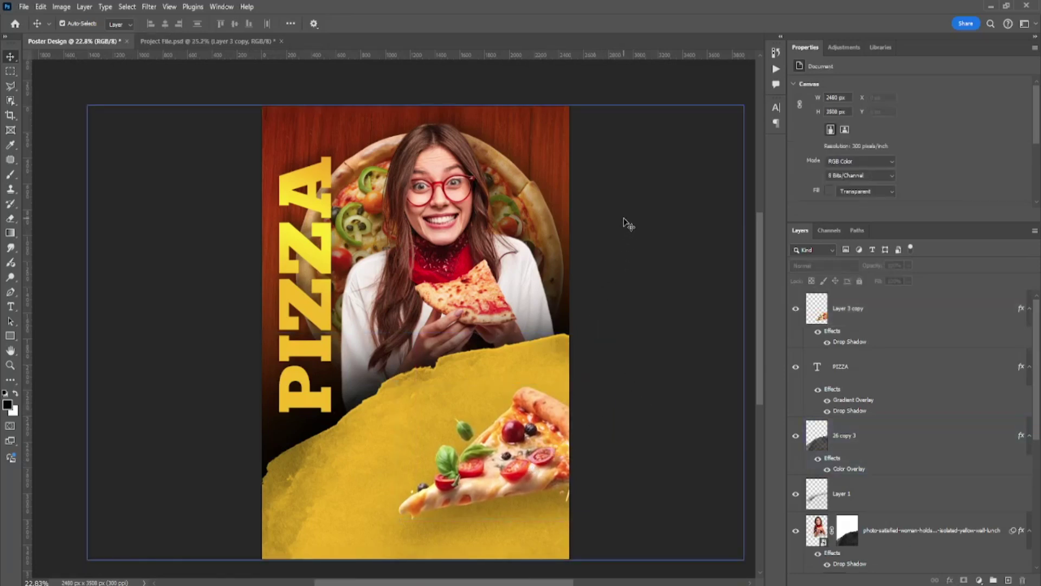
Add the RESTAURANT text, tilt it to follow the torn yellow edge and stack its layer beneath the pizza slice
{"action": "key", "text": "ctrl+v"}
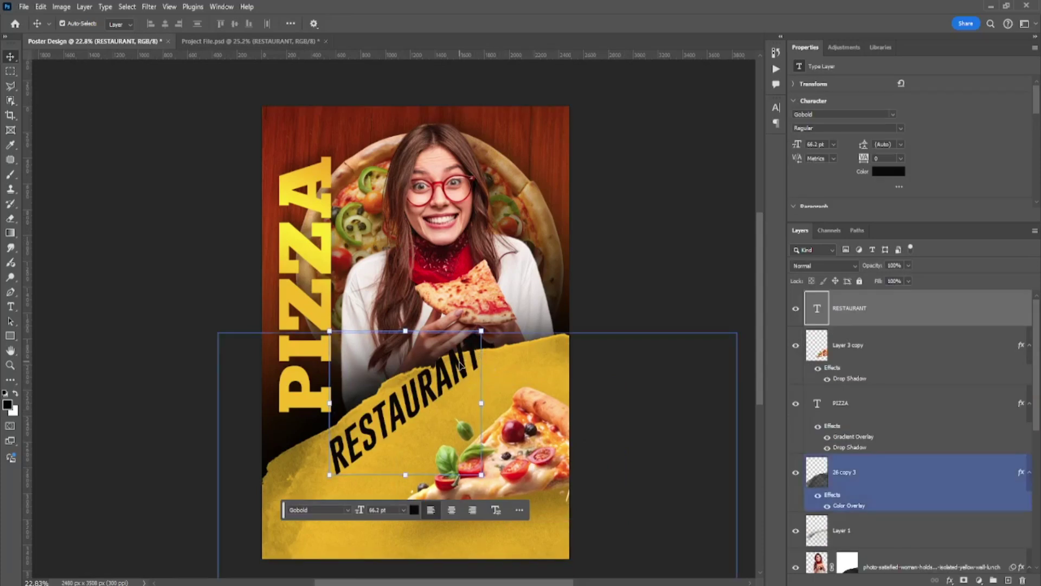
{"action": "left_click_drag", "start_coordinate": [460, 366], "coordinate": [547, 340]}
{"action": "left_click_drag", "start_coordinate": [571, 340], "coordinate": [573, 344]}
{"action": "mouse_move", "coordinate": [476, 392]}
{"action": "left_mouse_down"}
{"action": "mouse_move", "coordinate": [484, 385]}
{"action": "mouse_move", "coordinate": [475, 396]}
{"action": "left_mouse_up"}
{"action": "key", "text": "Return"}
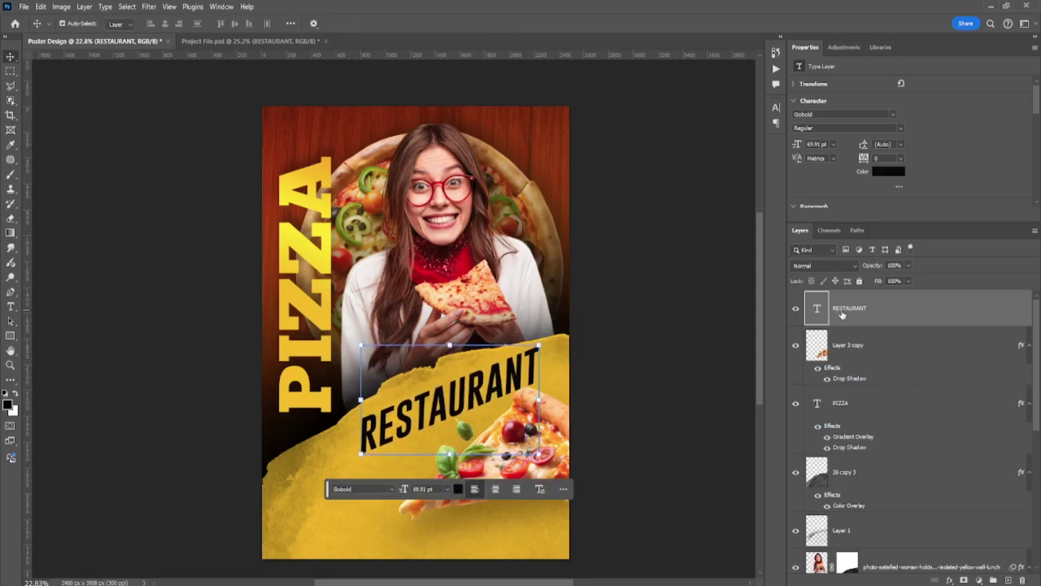
{"action": "left_click_drag", "start_coordinate": [842, 314], "coordinate": [838, 377]}
{"action": "left_click", "coordinate": [634, 361]}
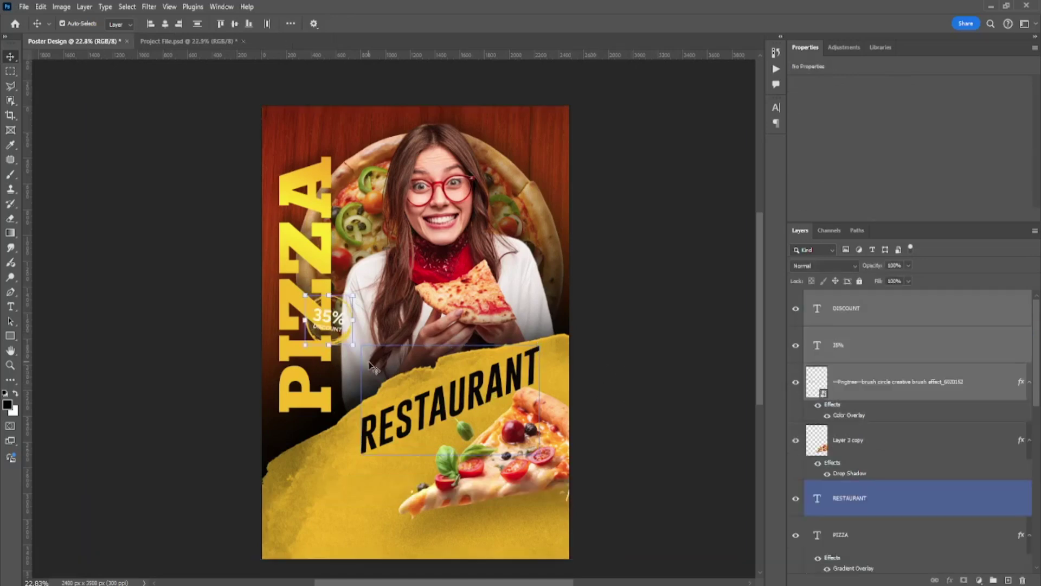
Enlarge and tilt the 35% DISCOUNT badge and place it between the PIZZA text and the torn yellow edge
{"action": "scroll", "coordinate": [336, 320], "scroll_direction": "up", "scroll_amount": 5}
{"action": "left_click_drag", "start_coordinate": [360, 328], "coordinate": [417, 408]}
{"action": "left_click_drag", "start_coordinate": [447, 375], "coordinate": [468, 300]}
{"action": "key", "text": "Return"}
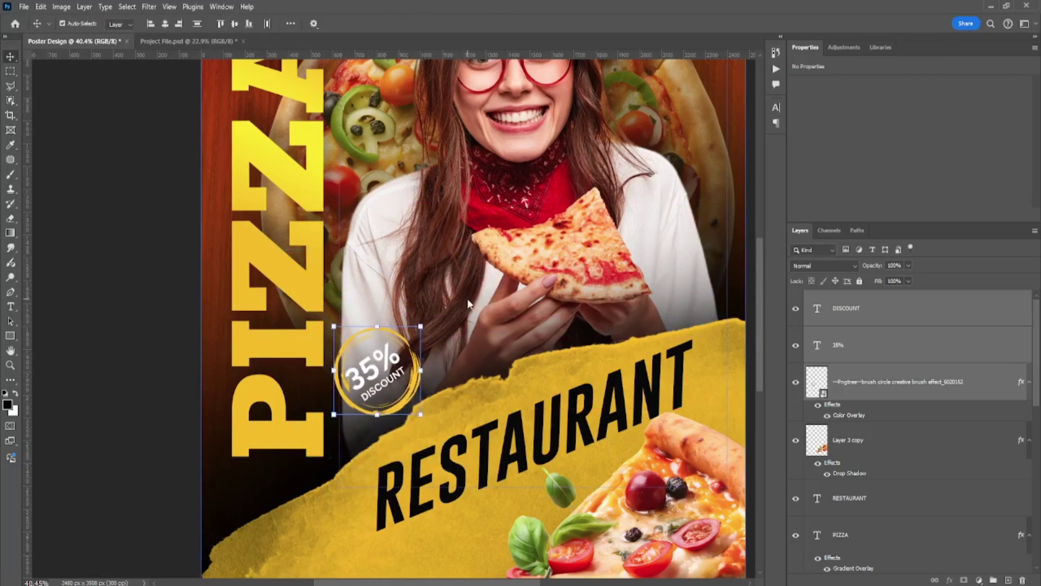
{"action": "key", "text": "ctrl+0"}
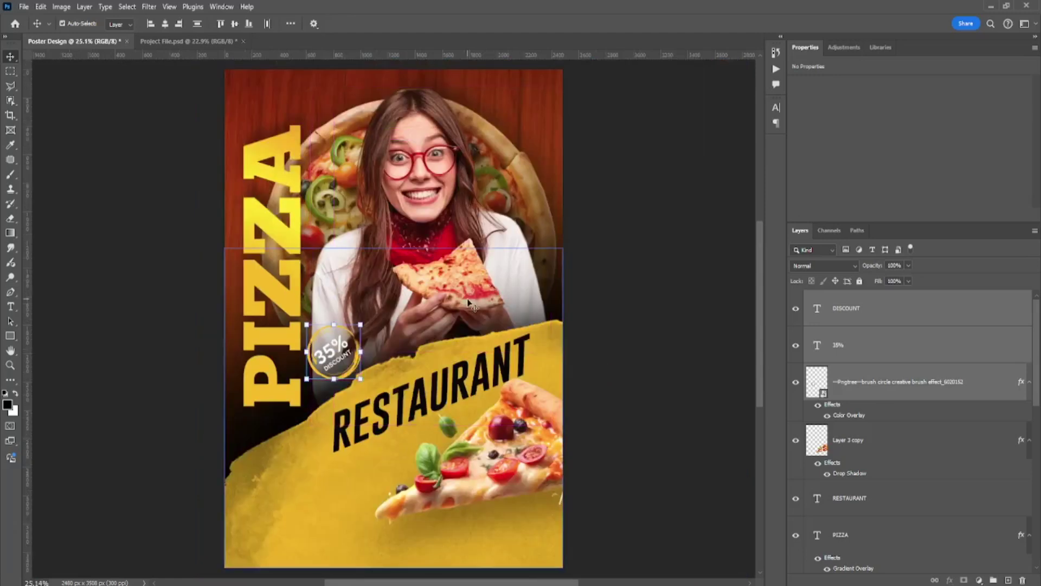
{"action": "left_click", "coordinate": [658, 283]}
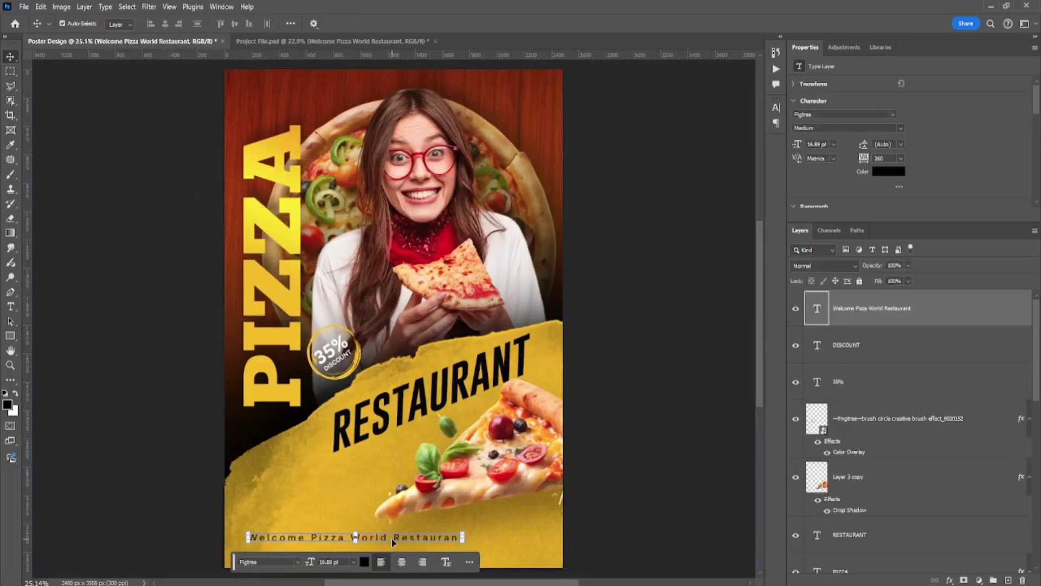
Center the Welcome Pizza World Restaurant text horizontally on the poster and adjust its size and position near the lower edge
{"action": "scroll", "coordinate": [448, 469], "scroll_direction": "up", "scroll_amount": 3}
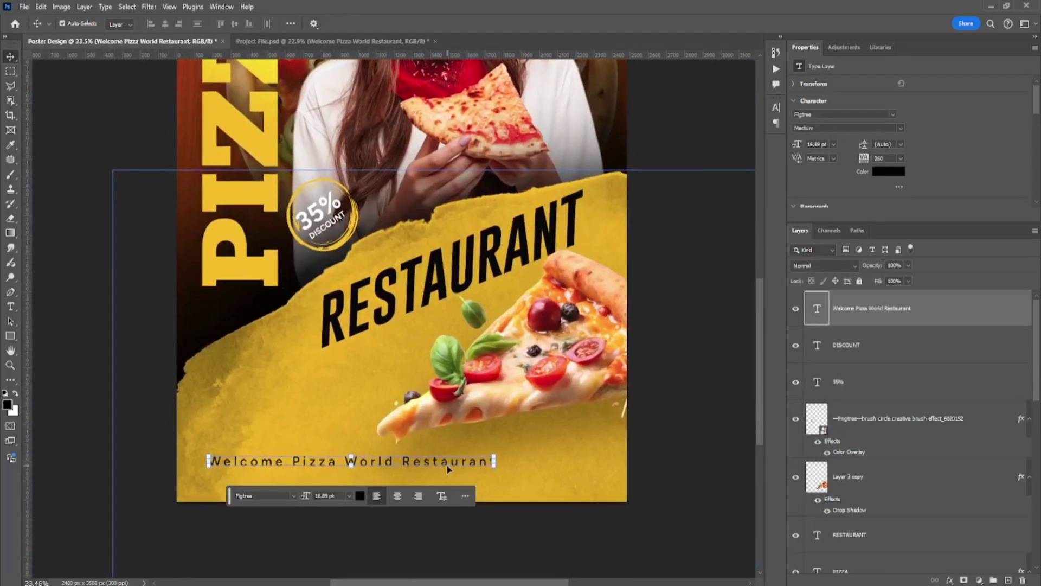
{"action": "key", "text": "ctrl+a"}
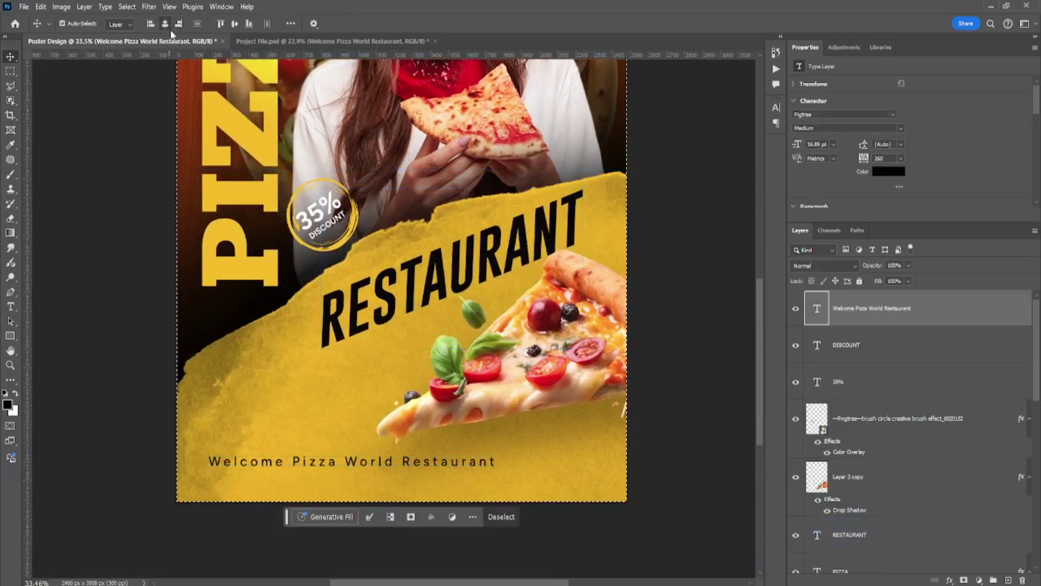
{"action": "left_click", "coordinate": [167, 26]}
{"action": "key", "text": "ctrl+d"}
{"action": "left_click_drag", "start_coordinate": [453, 468], "coordinate": [455, 474]}
{"action": "left_click_drag", "start_coordinate": [545, 464], "coordinate": [559, 461]}
{"action": "key", "text": "Return"}
{"action": "key", "text": "ctrl+0"}
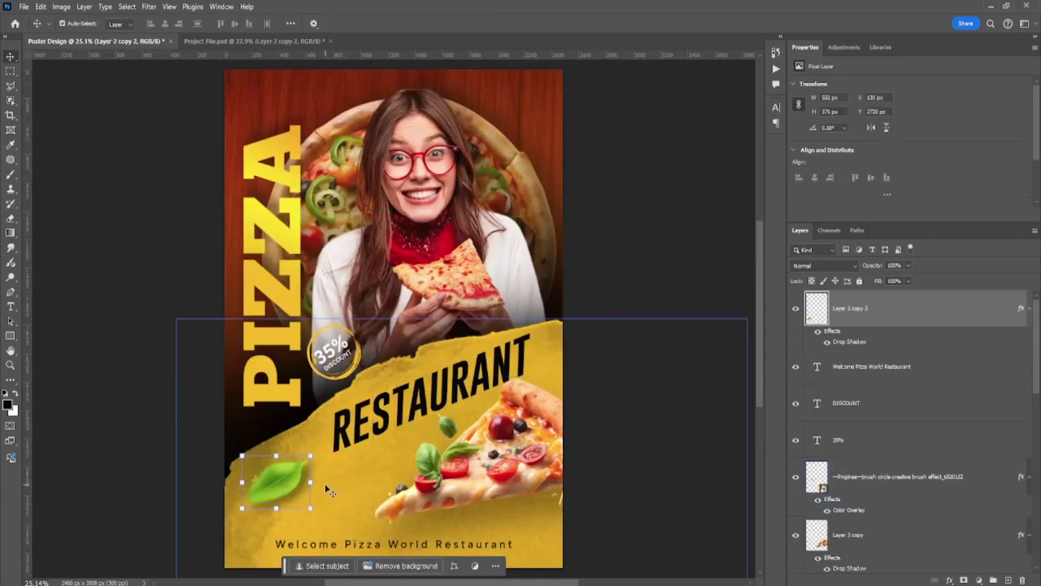
Rotate the large basil leaf in the poster's lower-left yellow area
{"action": "scroll", "coordinate": [325, 483], "scroll_direction": "up", "scroll_amount": 3}
{"action": "left_click_drag", "start_coordinate": [311, 452], "coordinate": [332, 411]}
{"action": "key", "text": "Return"}
{"action": "scroll", "coordinate": [338, 430], "scroll_direction": "down", "scroll_amount": 4}
{"action": "scroll", "coordinate": [344, 426], "scroll_direction": "down", "scroll_amount": 1}
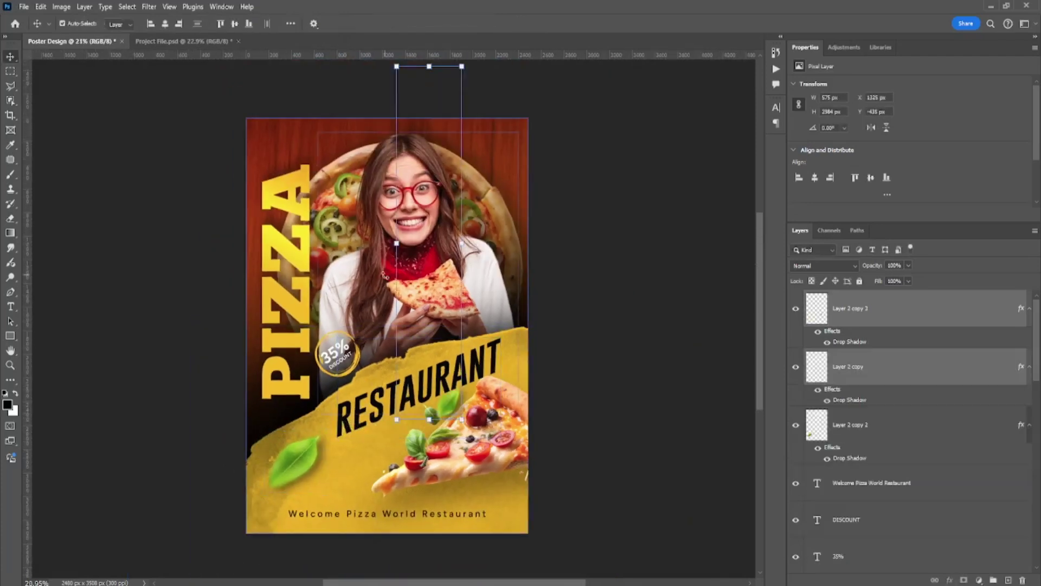
Move the small basil leaf to the poster's lower-right corner, beside the welcome text
{"action": "scroll", "coordinate": [438, 388], "scroll_direction": "up", "scroll_amount": 3}
{"action": "left_click_drag", "start_coordinate": [456, 423], "coordinate": [486, 458]}
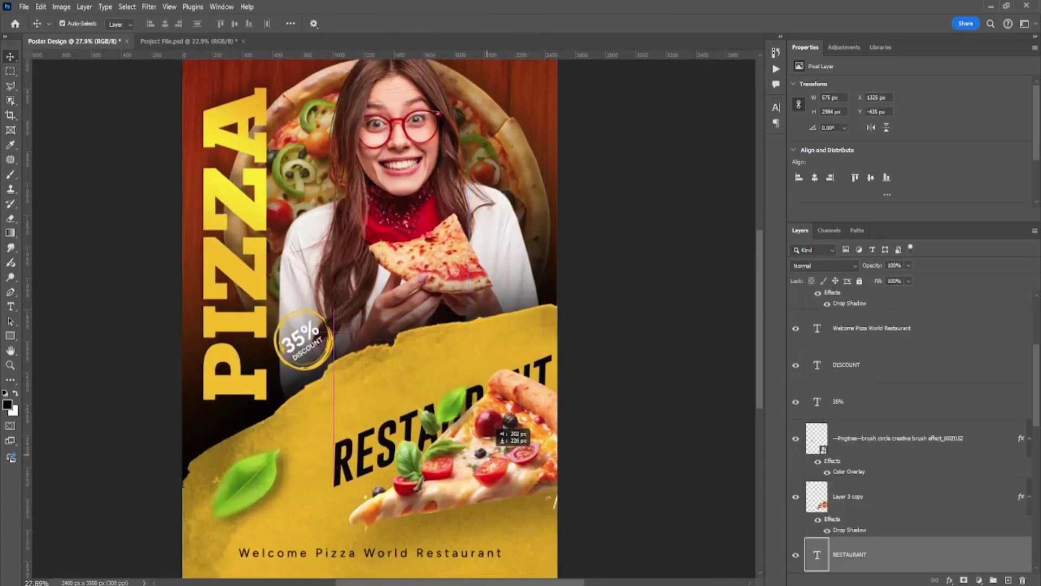
{"action": "key", "text": "ctrl+z"}
{"action": "left_click", "coordinate": [669, 447]}
{"action": "left_click_drag", "start_coordinate": [456, 413], "coordinate": [534, 544]}
Place the Layer 2 copy leaf over the pizza's upper-right edge, beside the woman's head, and rotate it about 23°
{"action": "left_click", "coordinate": [857, 374]}
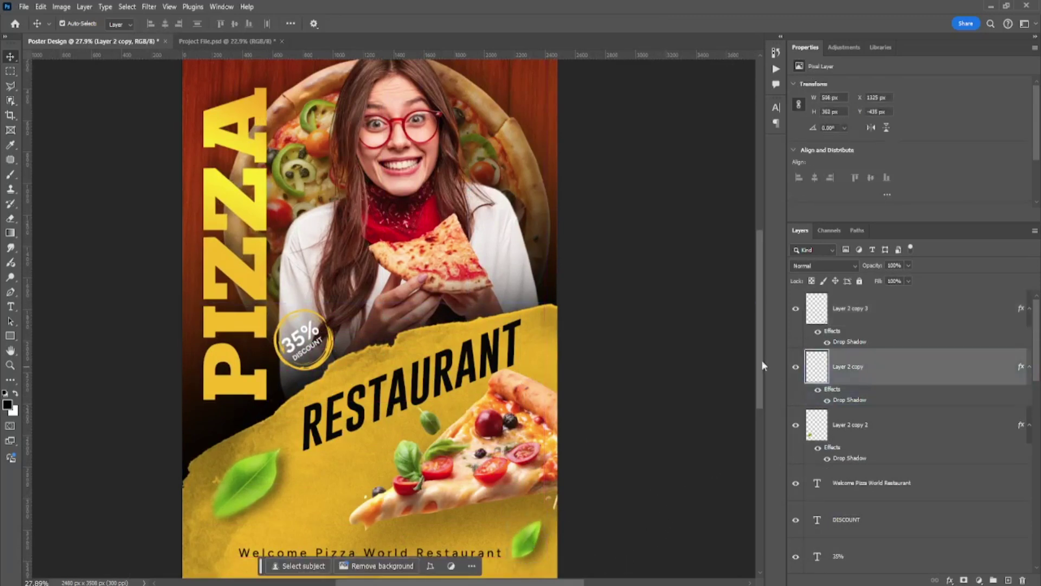
{"action": "scroll", "coordinate": [591, 341], "scroll_direction": "down", "scroll_amount": 3}
{"action": "key", "text": "ctrl+t"}
{"action": "left_click_drag", "start_coordinate": [423, 79], "coordinate": [534, 179]}
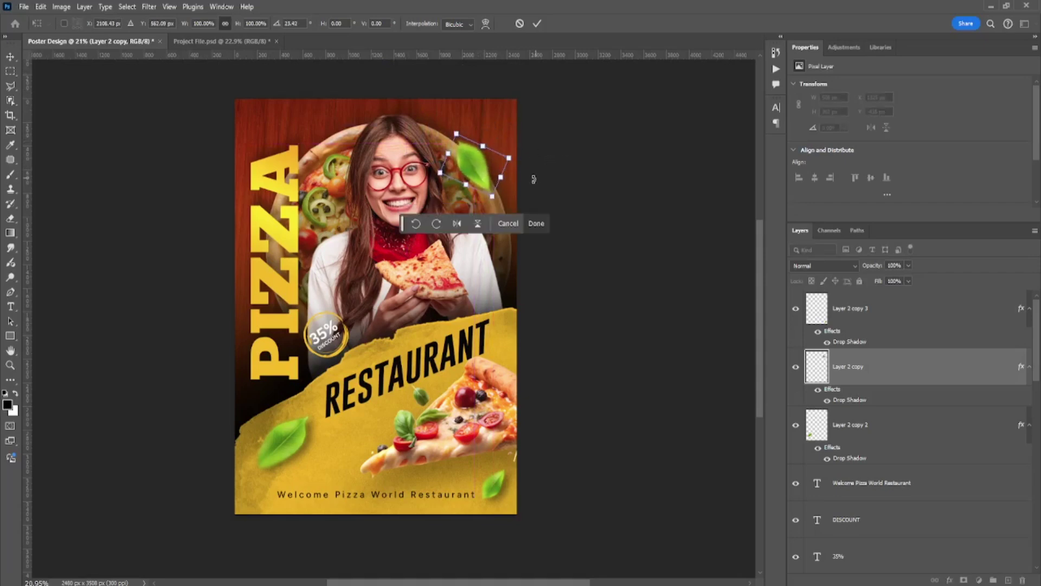
{"action": "key", "text": "Return"}
{"action": "key", "text": "ctrl+0"}
{"action": "left_click", "coordinate": [610, 212]}
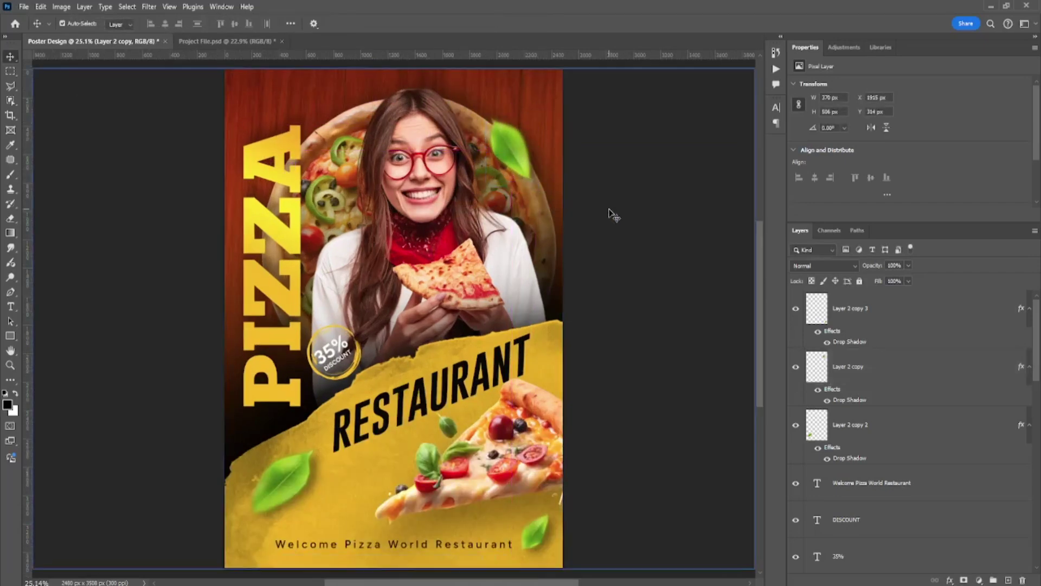
Scale the Order Now! label and its yellow rectangle to about 127.72% and place them in the poster's upper-left corner
{"action": "scroll", "coordinate": [610, 212], "scroll_direction": "down", "scroll_amount": 1}
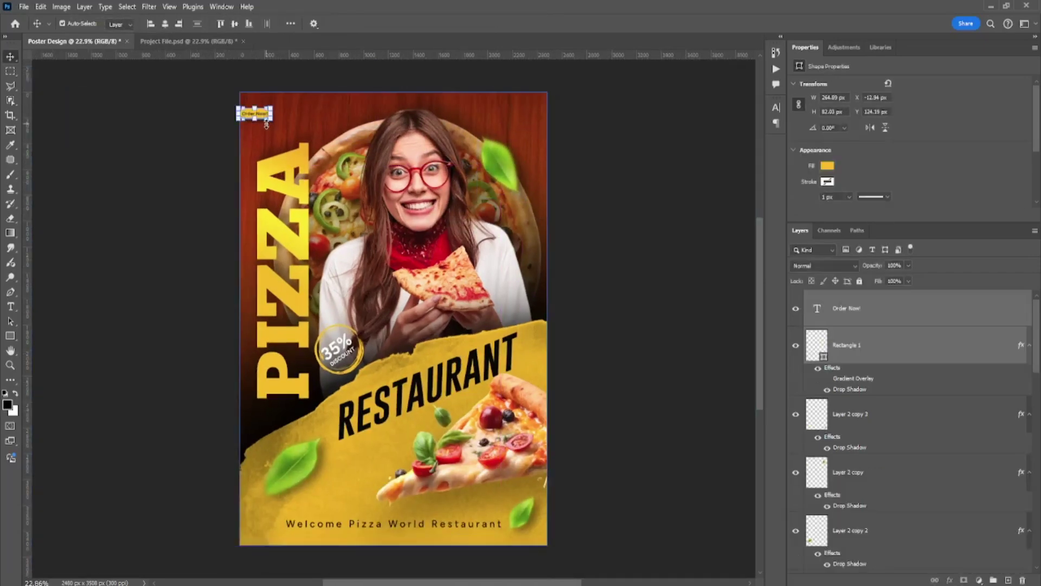
{"action": "scroll", "coordinate": [266, 119], "scroll_direction": "up", "scroll_amount": 7}
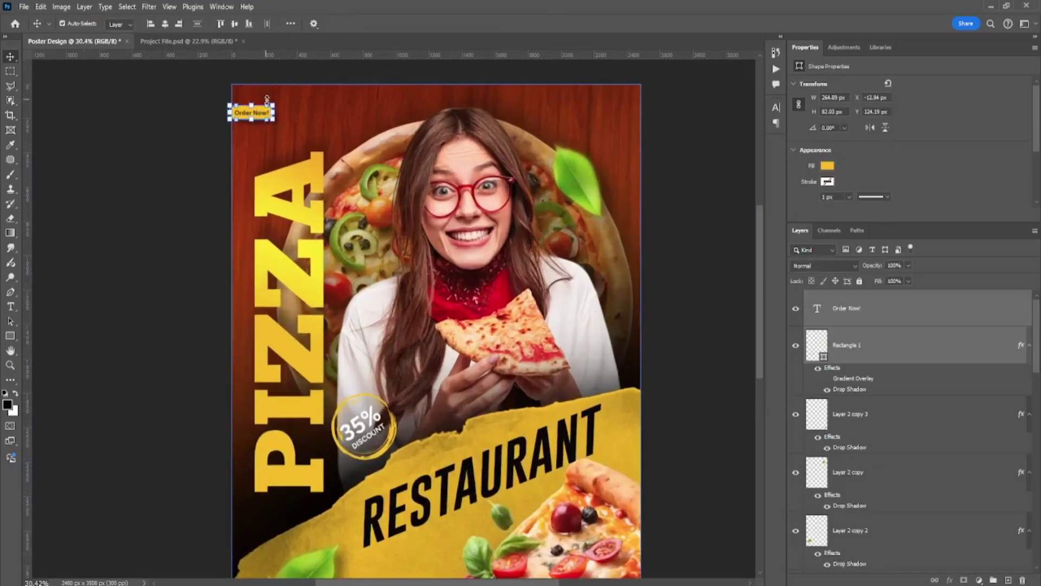
{"action": "mouse_move", "coordinate": [274, 107]}
{"action": "left_mouse_down"}
{"action": "mouse_move", "coordinate": [292, 99]}
{"action": "mouse_move", "coordinate": [290, 113]}
{"action": "left_mouse_up"}
{"action": "scroll", "coordinate": [275, 100], "scroll_direction": "up", "scroll_amount": 3}
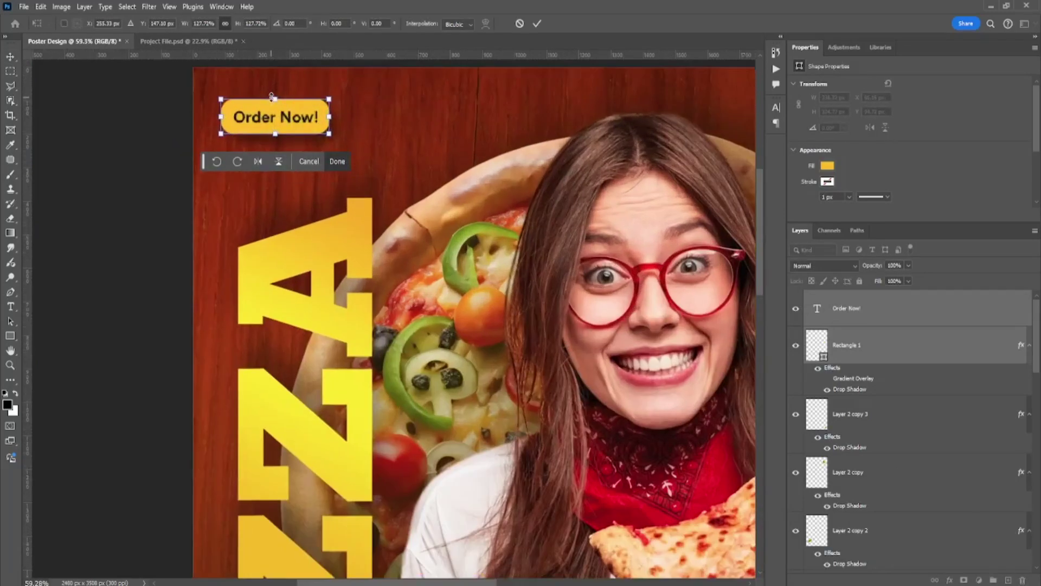
{"action": "key", "text": "Return"}
Round the corners of the Order Now! rectangle fully into a pill shape
{"action": "left_click", "coordinate": [11, 335]}
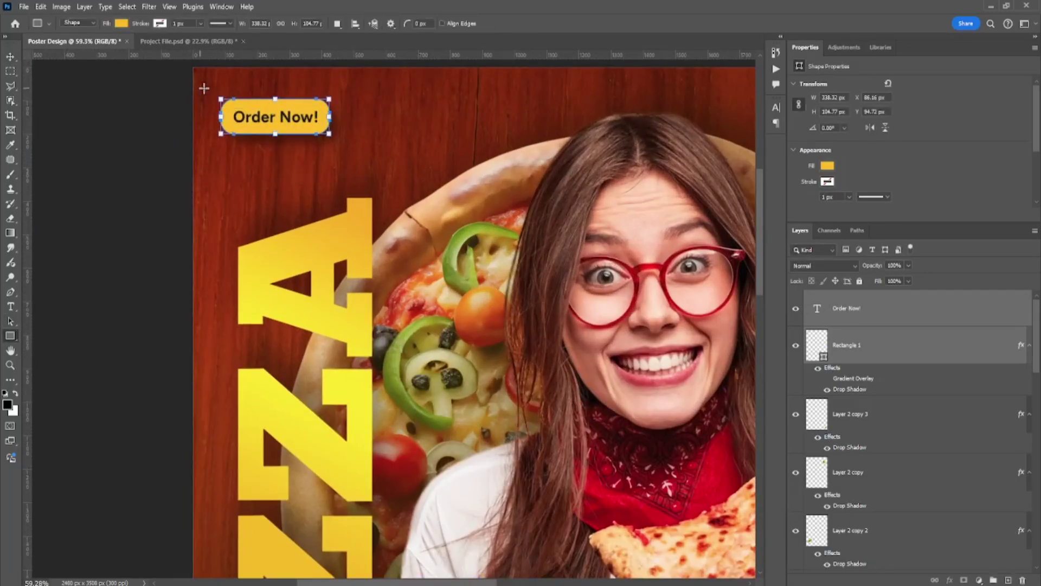
{"action": "left_click", "coordinate": [900, 355]}
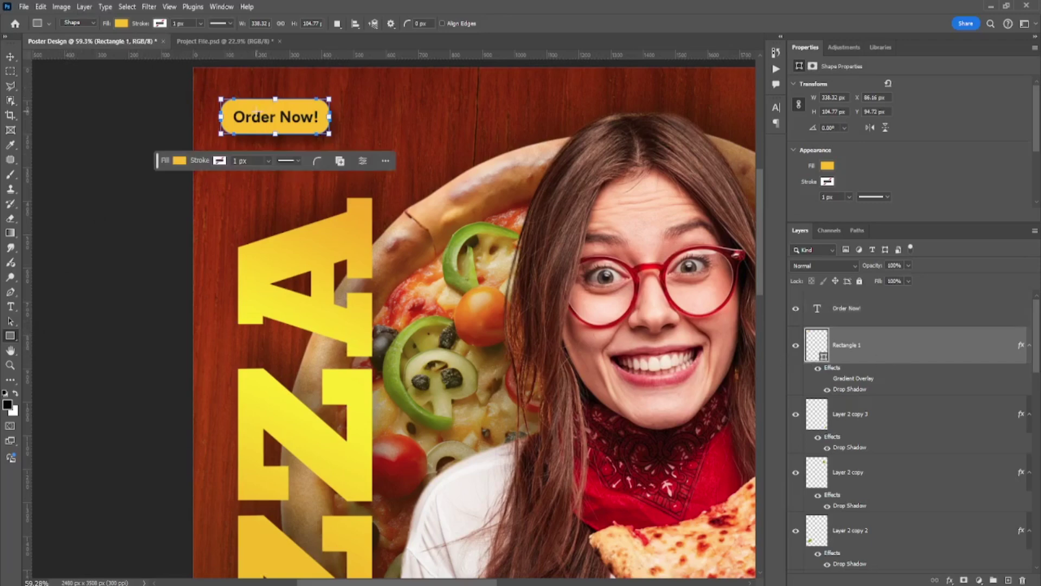
{"action": "scroll", "coordinate": [255, 110], "scroll_direction": "up", "scroll_amount": 10}
{"action": "scroll", "coordinate": [196, 105], "scroll_direction": "up", "scroll_amount": 3}
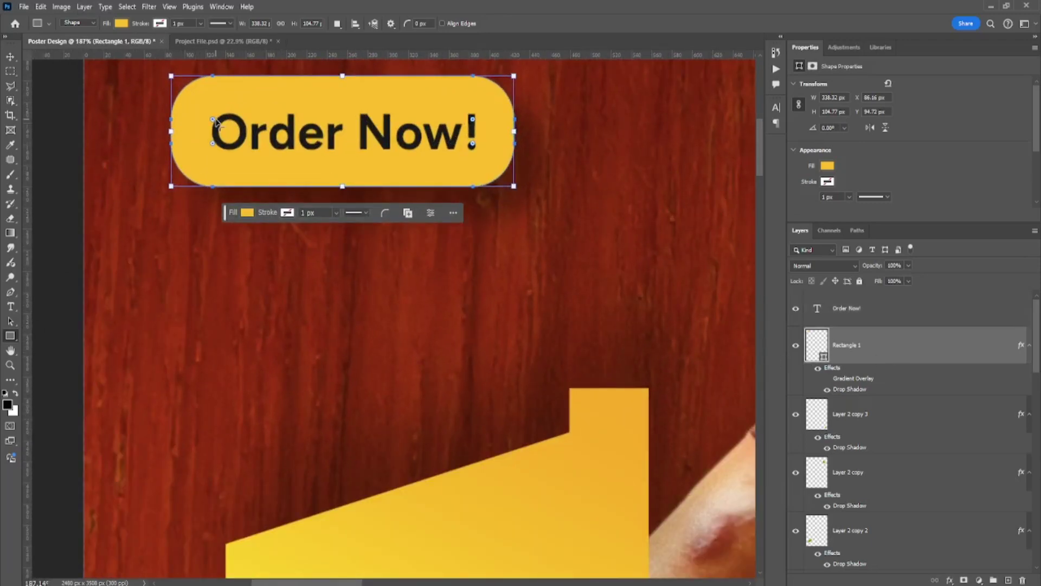
{"action": "left_click_drag", "start_coordinate": [215, 120], "coordinate": [400, 196]}
{"action": "left_click", "coordinate": [11, 57]}
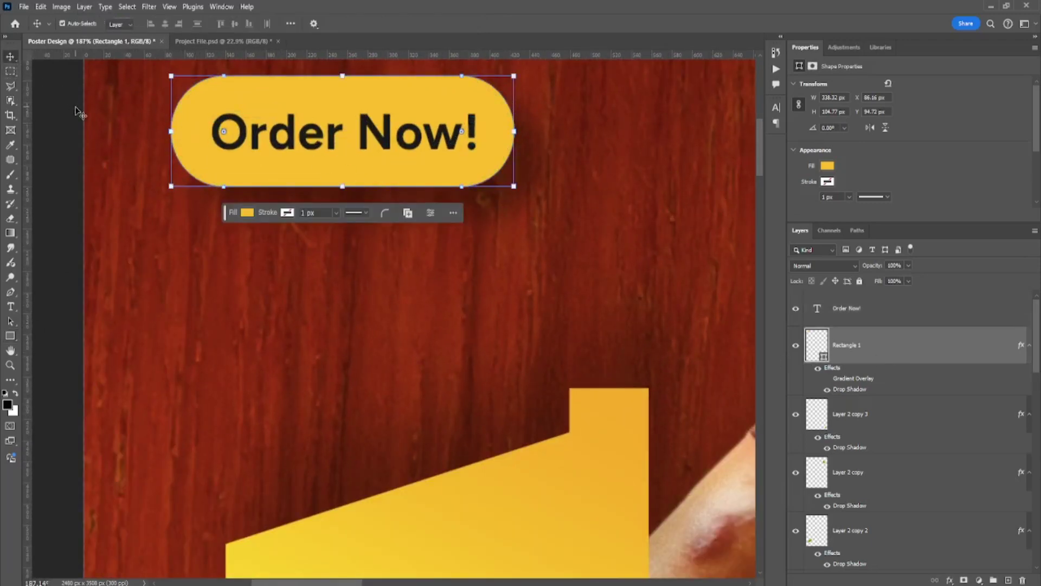
{"action": "key", "text": "ctrl+0"}
{"action": "left_click", "coordinate": [199, 144], "text": "ctrl"}
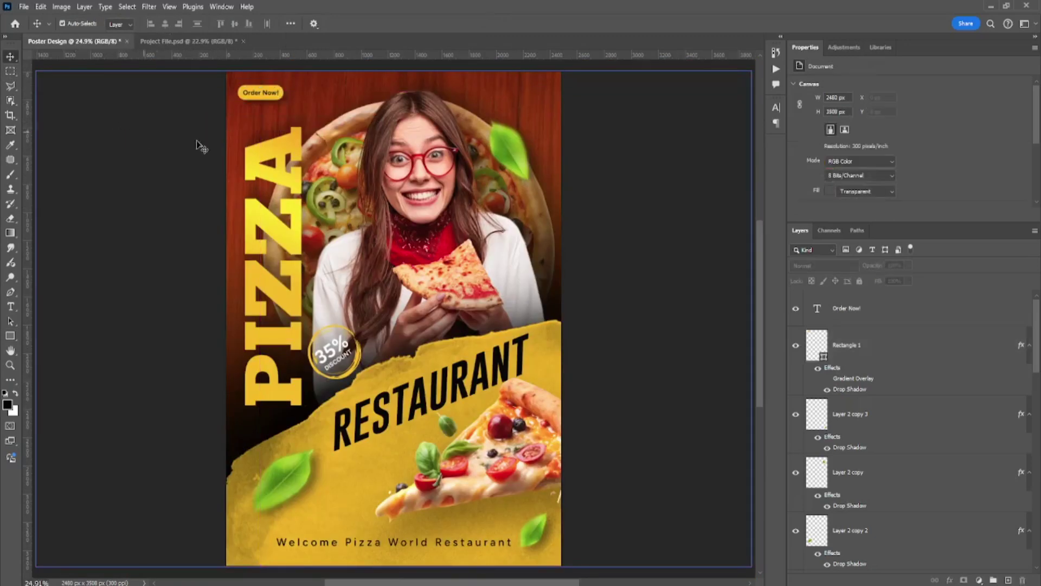
Scale the Order Now! text and its rectangle together to about 87.77% and adjust their position above the PIZZA title
{"action": "scroll", "coordinate": [319, 161], "scroll_direction": "down", "scroll_amount": 1}
{"action": "scroll", "coordinate": [320, 162], "scroll_direction": "down", "scroll_amount": 1}
{"action": "left_click", "coordinate": [846, 315]}
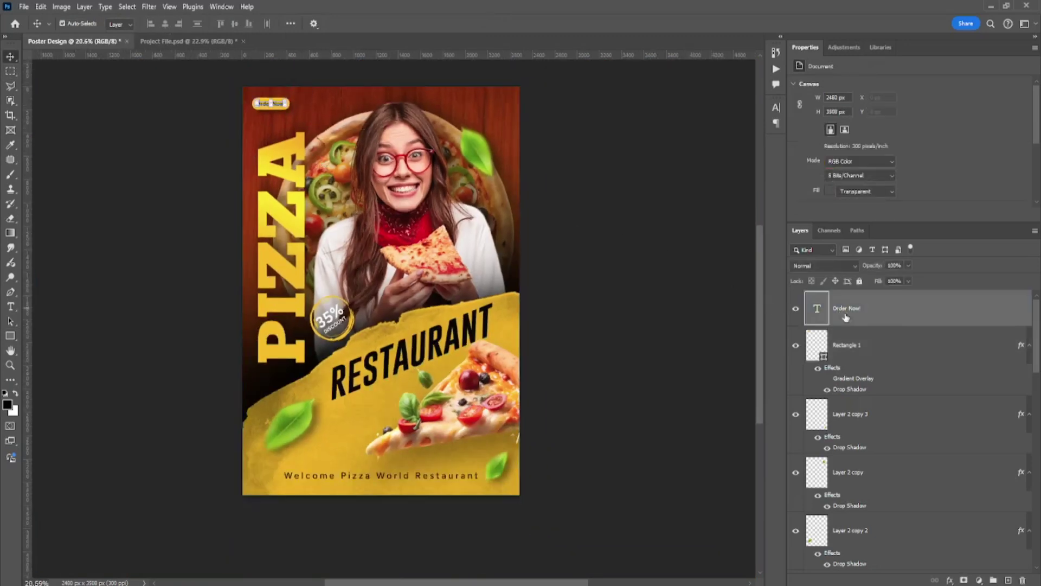
{"action": "left_click", "coordinate": [858, 347], "text": "shift"}
{"action": "key", "text": "ctrl+t"}
{"action": "scroll", "coordinate": [290, 108], "scroll_direction": "up", "scroll_amount": 4}
{"action": "scroll", "coordinate": [291, 108], "scroll_direction": "up", "scroll_amount": 4}
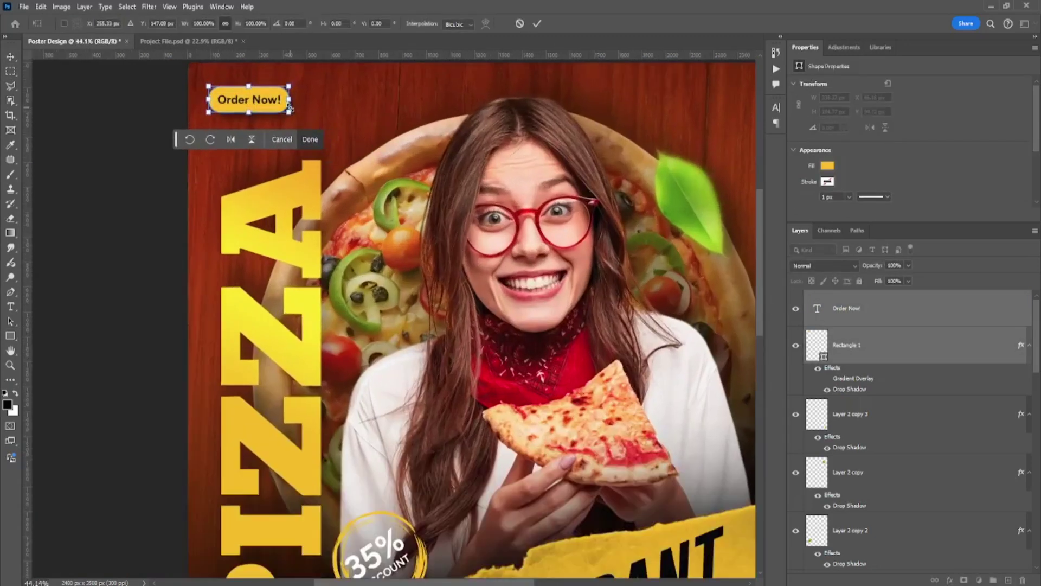
{"action": "left_click_drag", "start_coordinate": [289, 114], "coordinate": [279, 110]}
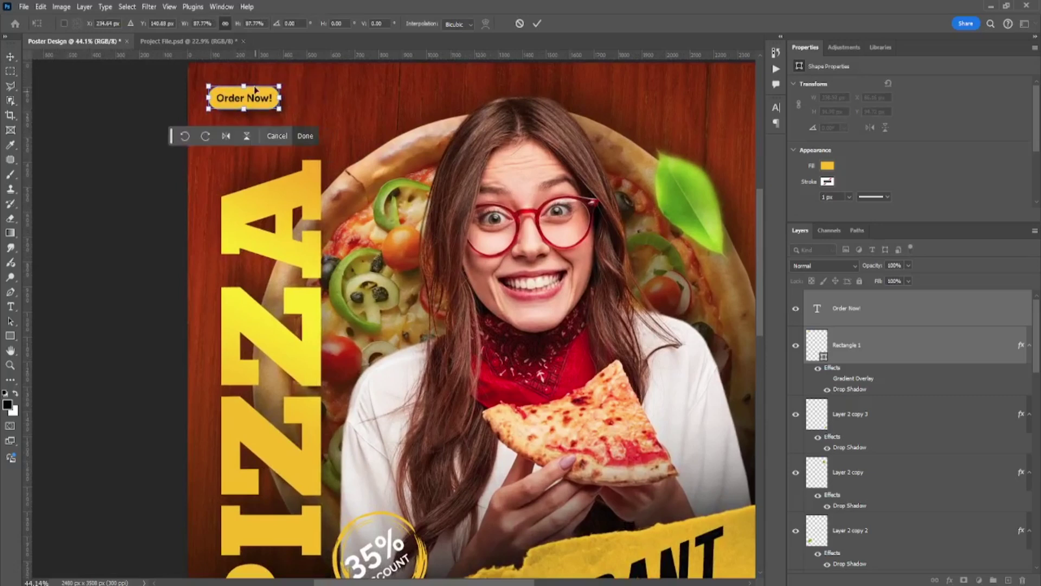
{"action": "left_click_drag", "start_coordinate": [246, 80], "coordinate": [261, 133]}
{"action": "key", "text": "Return"}
{"action": "left_click", "coordinate": [147, 142], "text": "ctrl"}
{"action": "key", "text": "ctrl+0"}
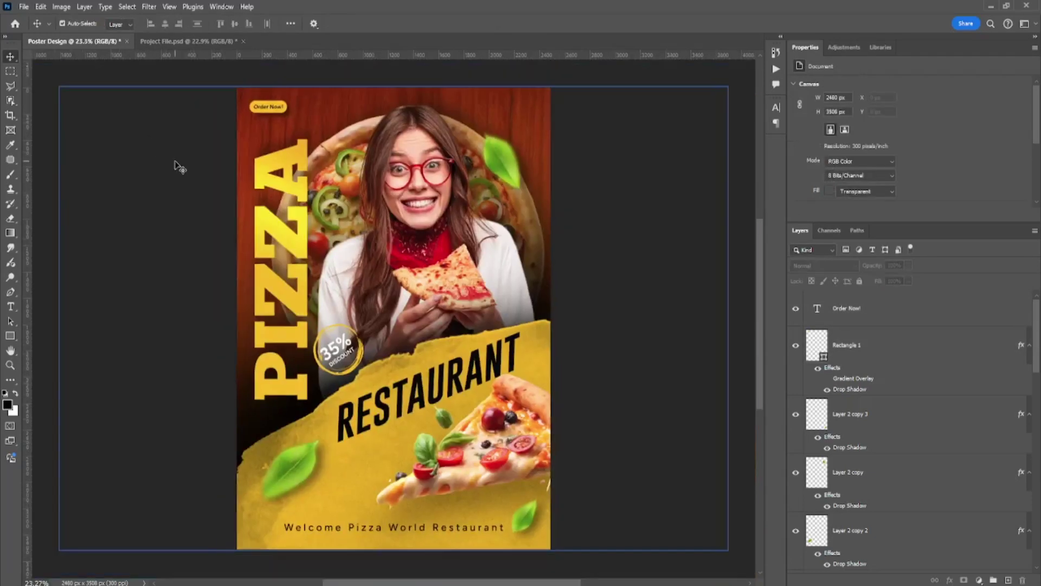
Review the overall composition of the finished poster
{"action": "scroll", "coordinate": [229, 254], "scroll_direction": "down", "scroll_amount": 1}
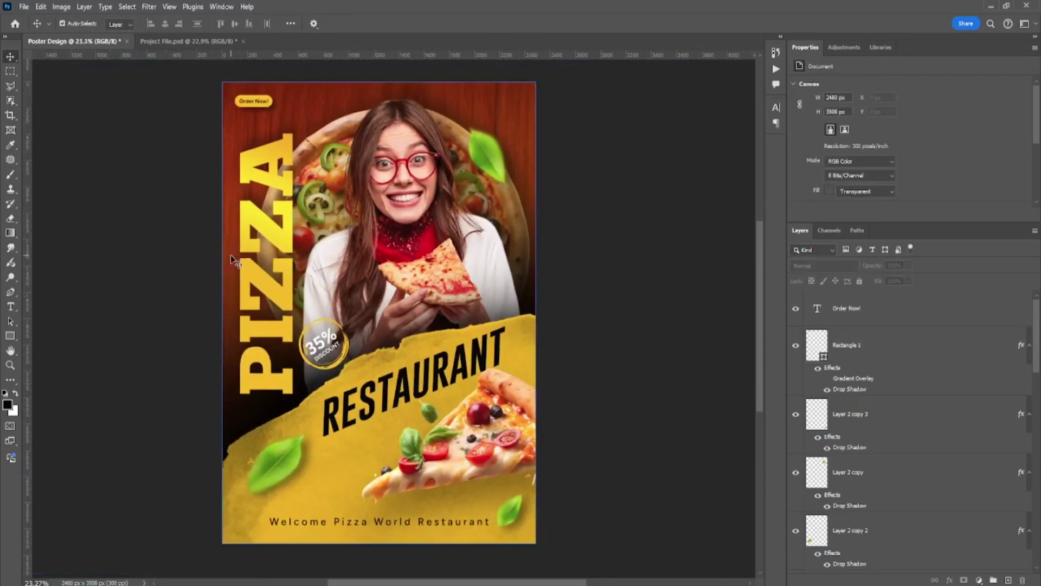
{"action": "scroll", "coordinate": [353, 320], "scroll_direction": "down", "scroll_amount": 1}
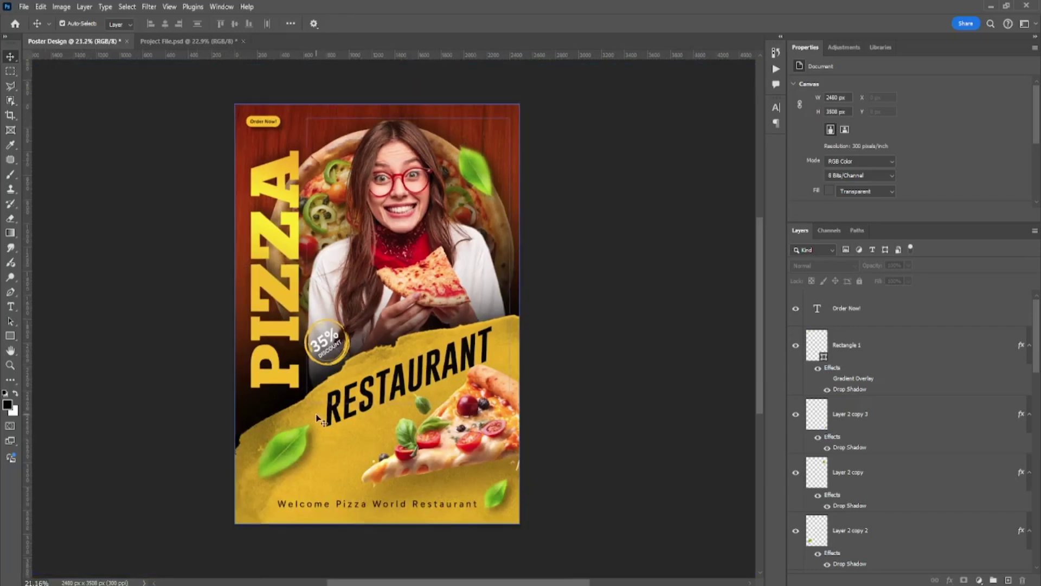
{"action": "scroll", "coordinate": [397, 401], "scroll_direction": "up", "scroll_amount": 2}
{"action": "scroll", "coordinate": [397, 401], "scroll_direction": "down", "scroll_amount": 3}
{"action": "scroll", "coordinate": [399, 404], "scroll_direction": "up", "scroll_amount": 3}
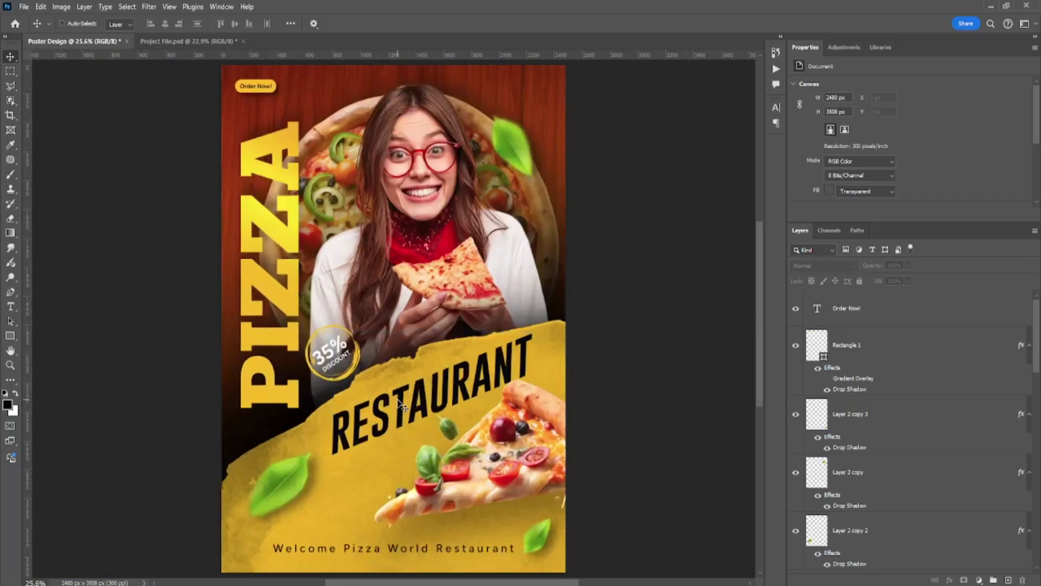
{"action": "scroll", "coordinate": [399, 404], "scroll_direction": "down", "scroll_amount": 1}
{"action": "scroll", "coordinate": [396, 403], "scroll_direction": "up", "scroll_amount": 1}
{"action": "scroll", "coordinate": [391, 402], "scroll_direction": "down", "scroll_amount": 1}
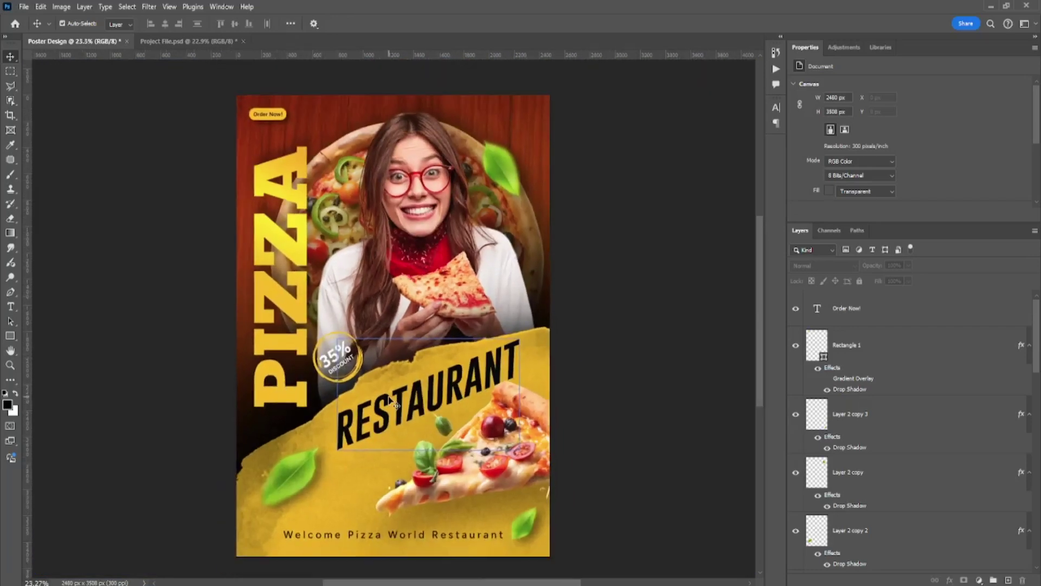